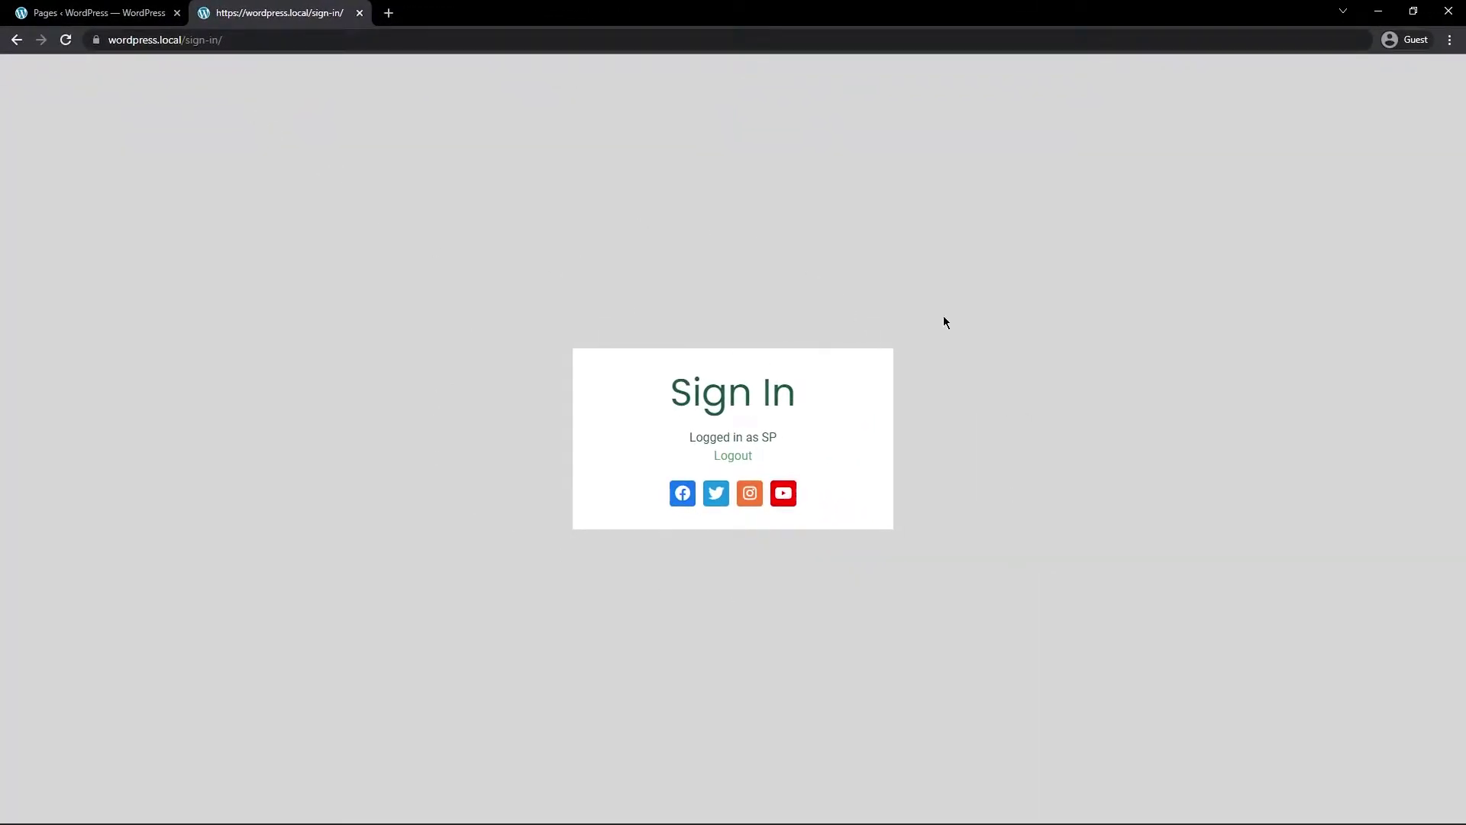
Step: Log out on the live /sign-in page so its login form is shown
drag(772, 447, 744, 439)
click(987, 467)
click(732, 456)
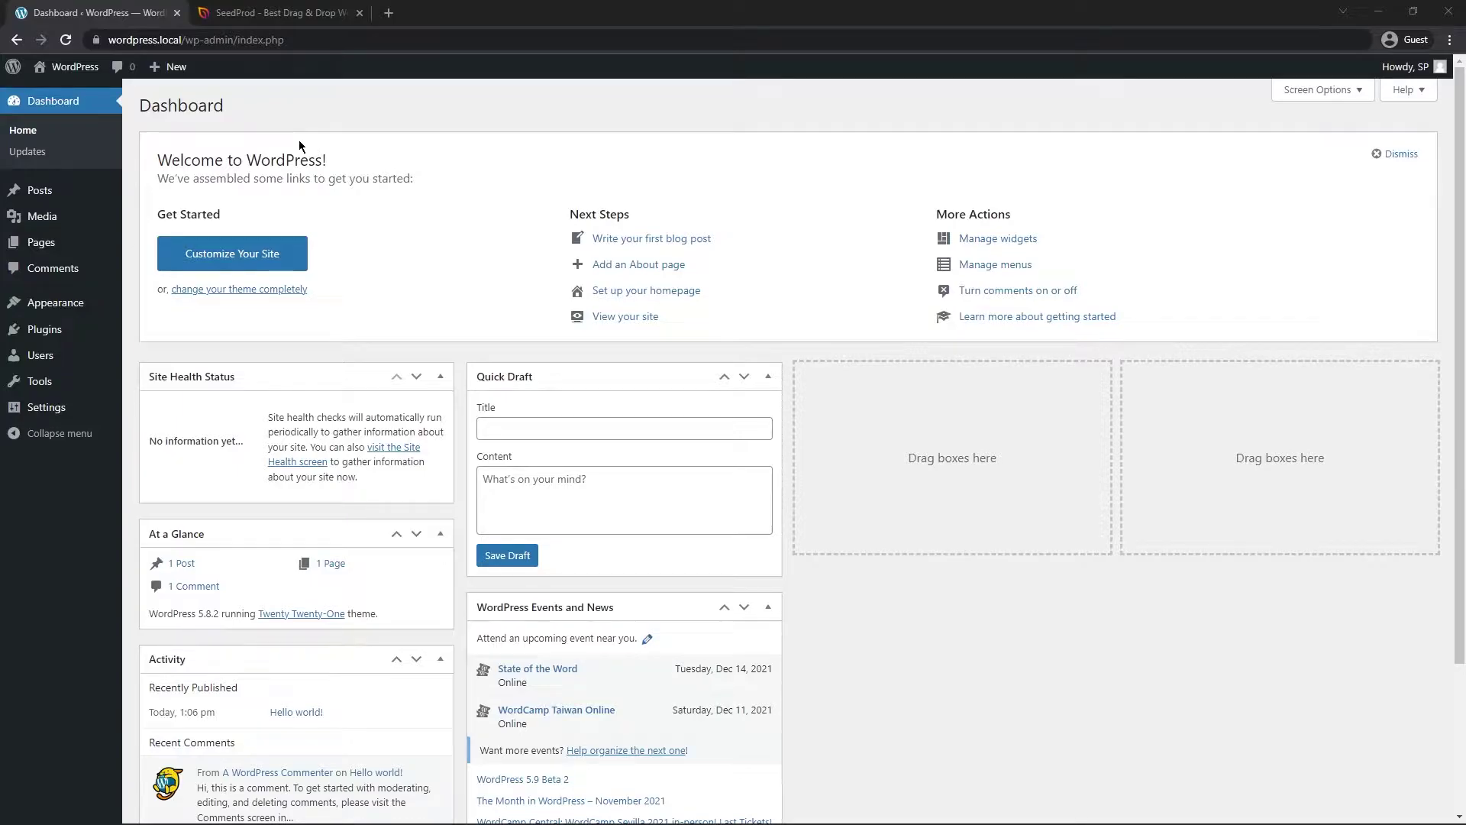
Step: Log into the seedprod.com account, download the Landing Page Pro 6.7.4 zip, and close that tab
click(278, 17)
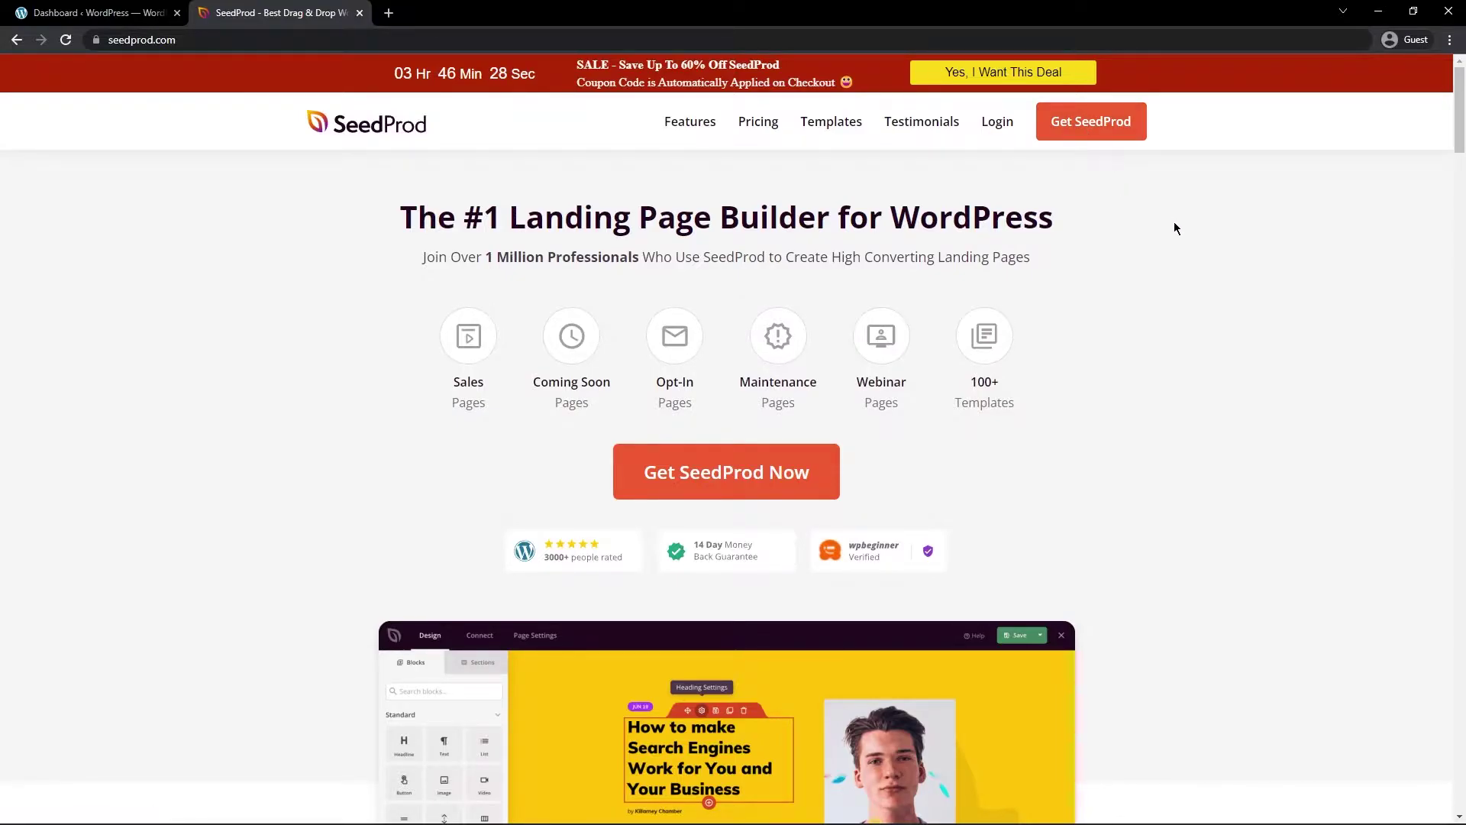
click(998, 123)
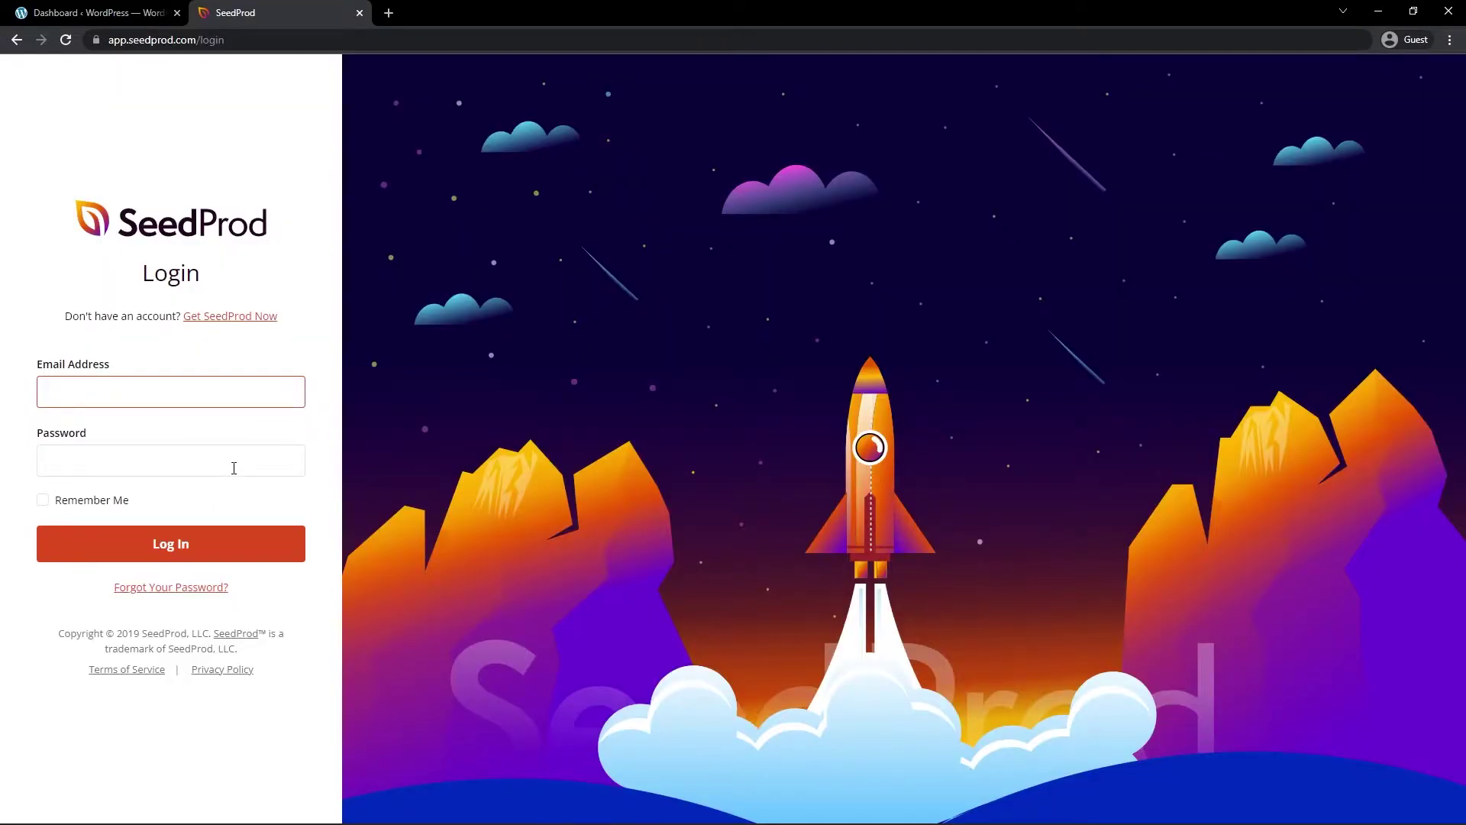
click(169, 545)
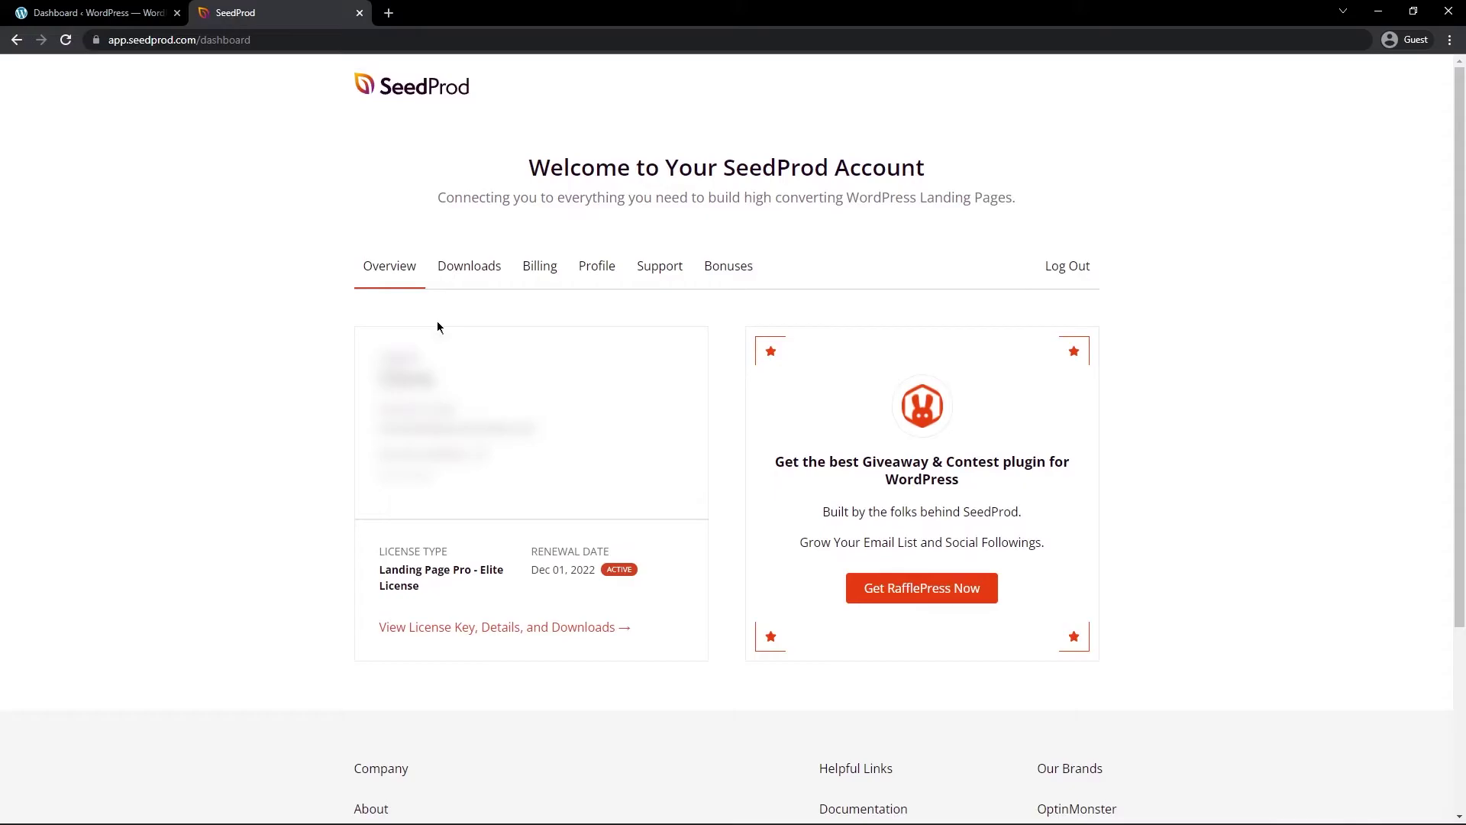
click(480, 280)
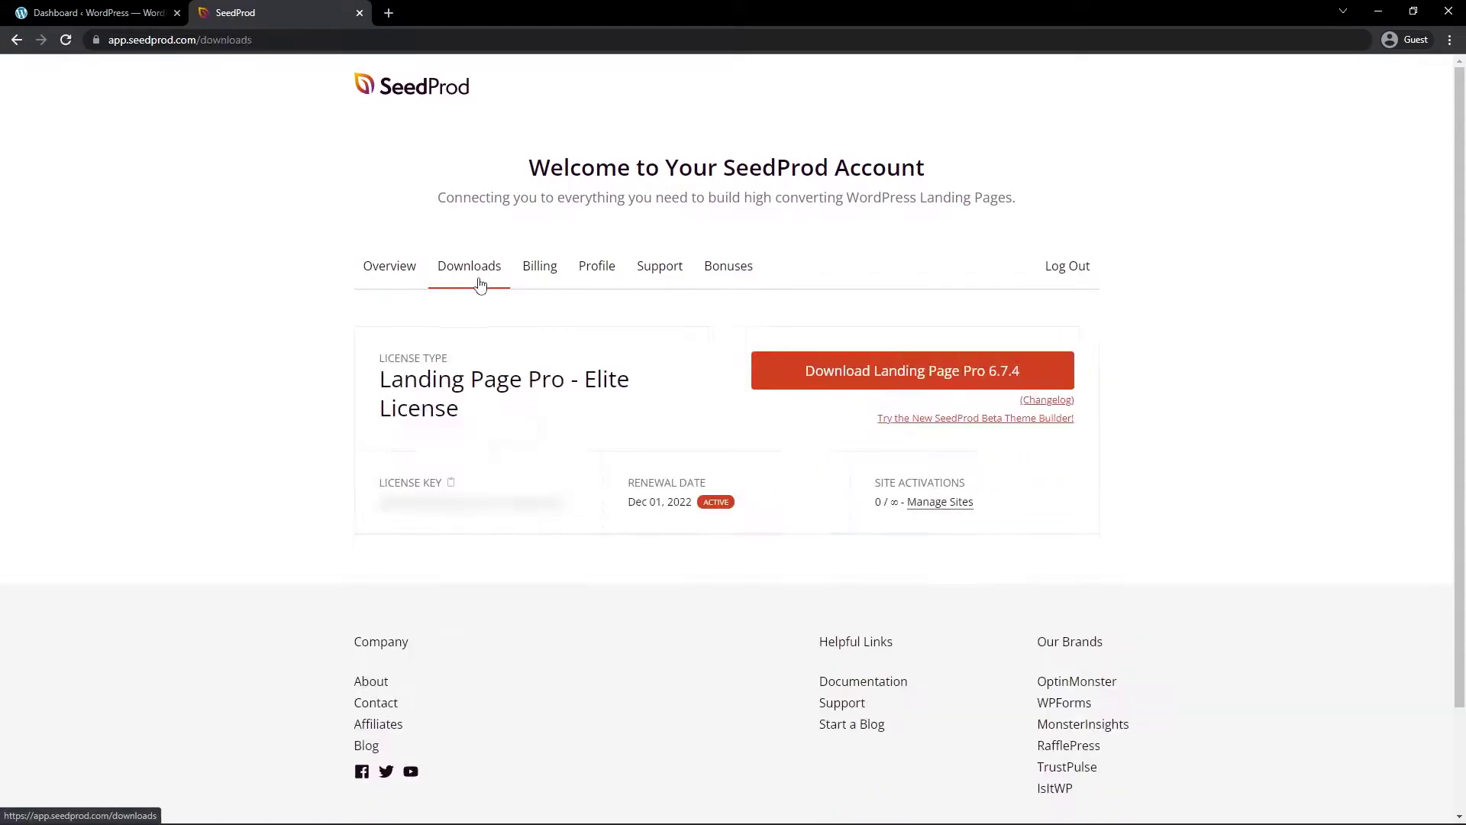
click(842, 373)
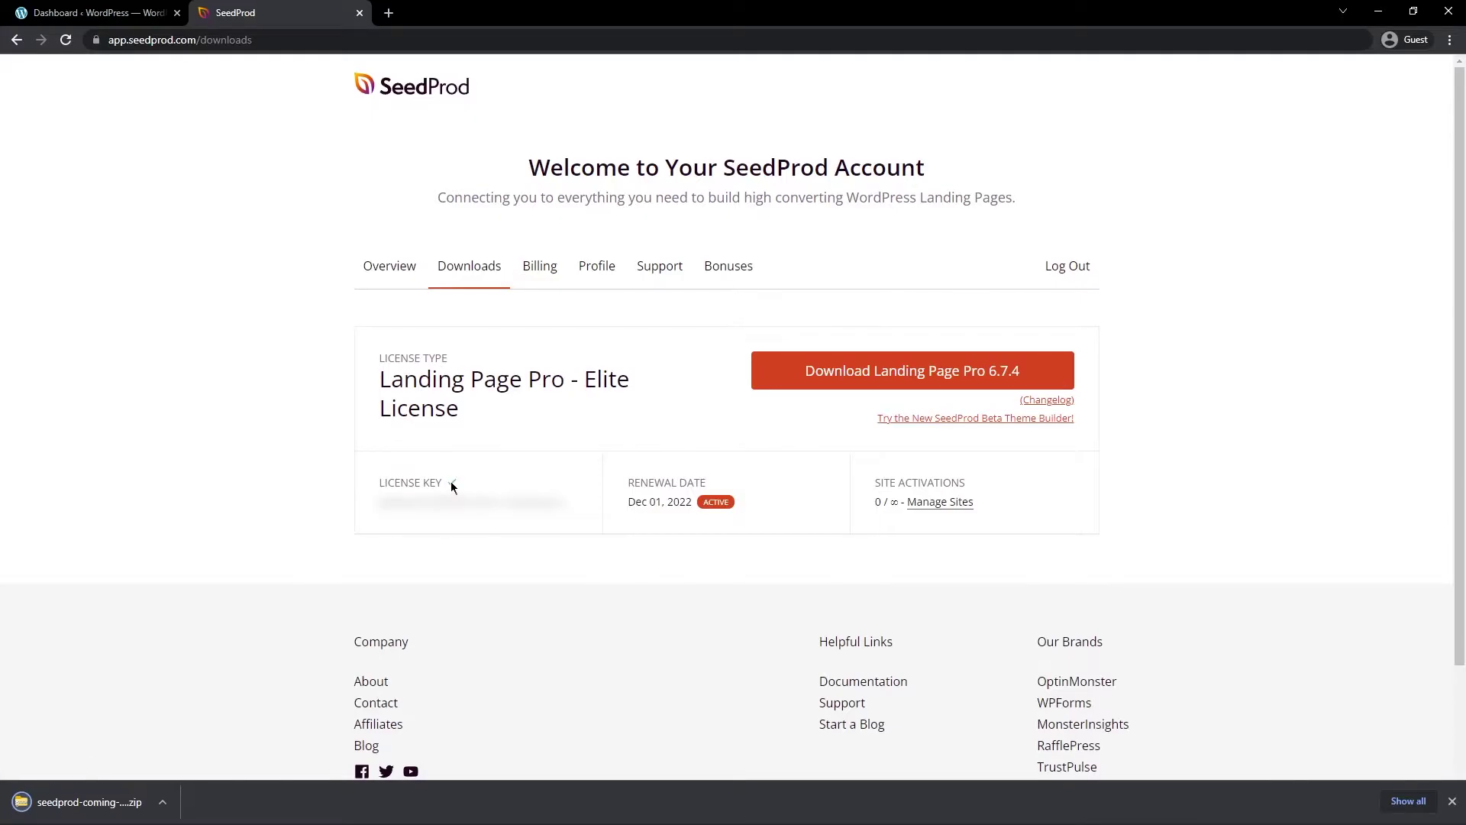
click(359, 12)
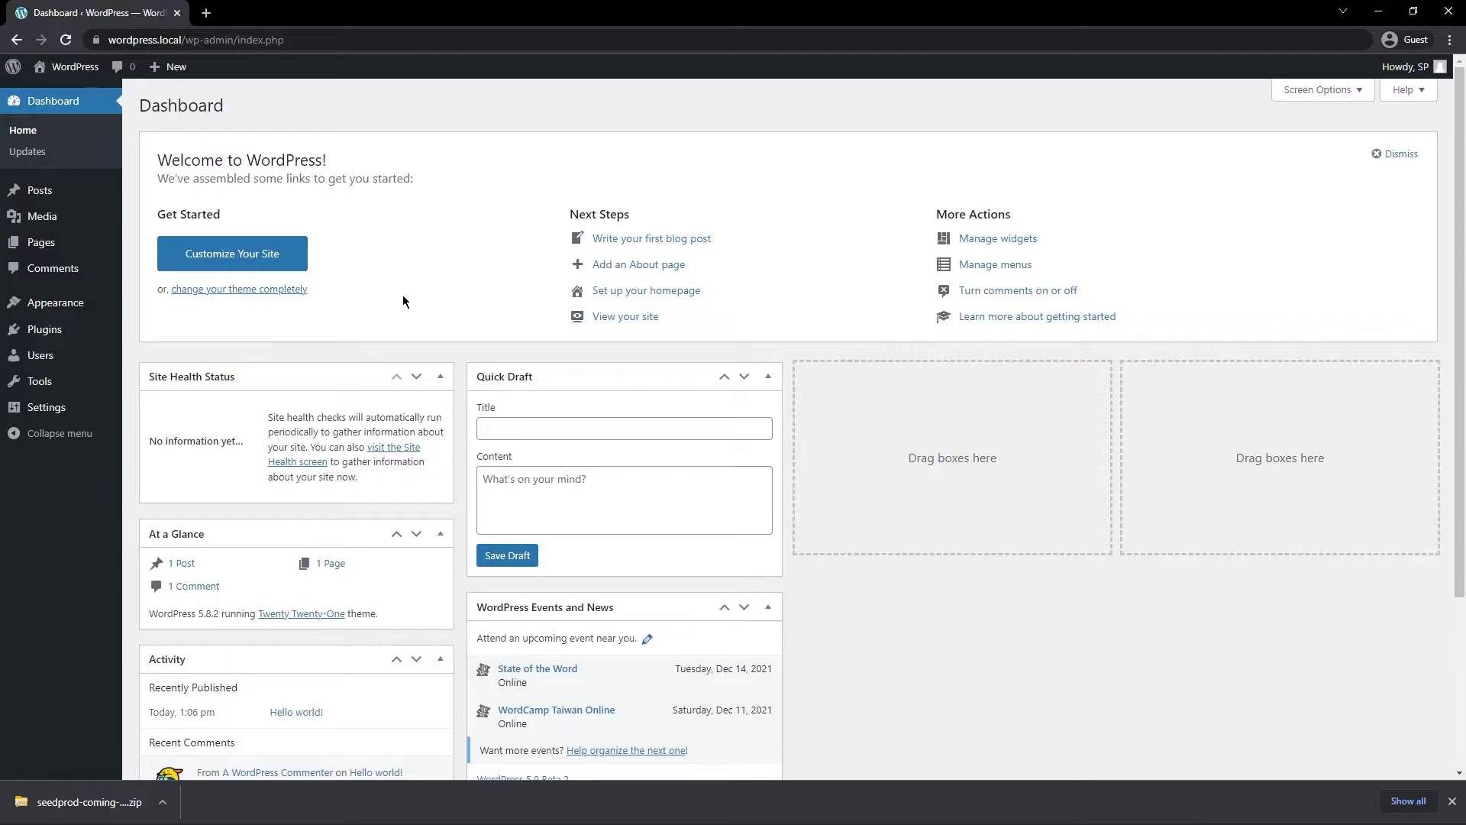
Step: Upload seedprod-coming-soon-pro-5-6.7.4 (2).zip through Plugins > Add New and install it
mouse_move(46, 330)
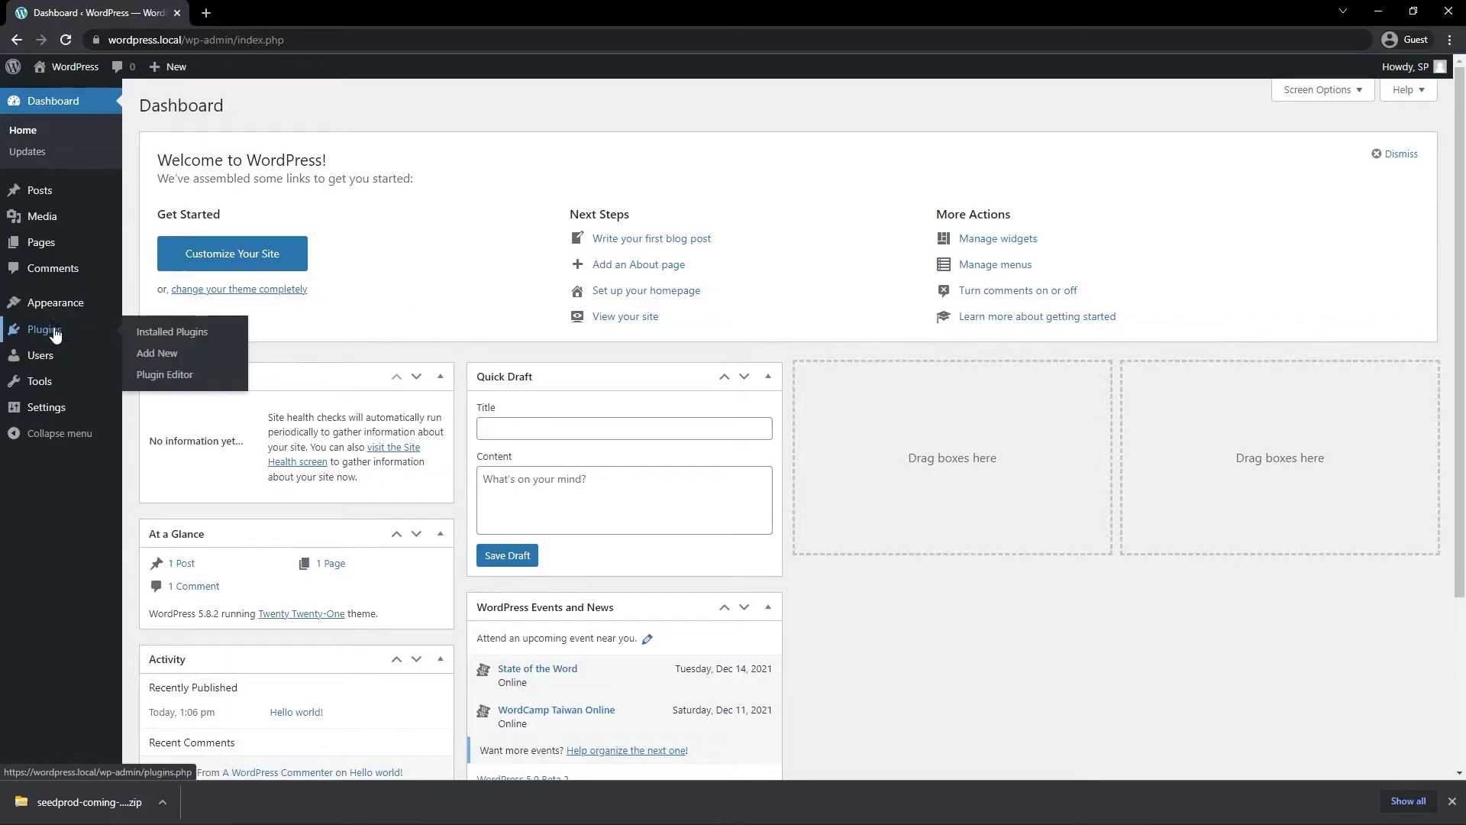
click(157, 353)
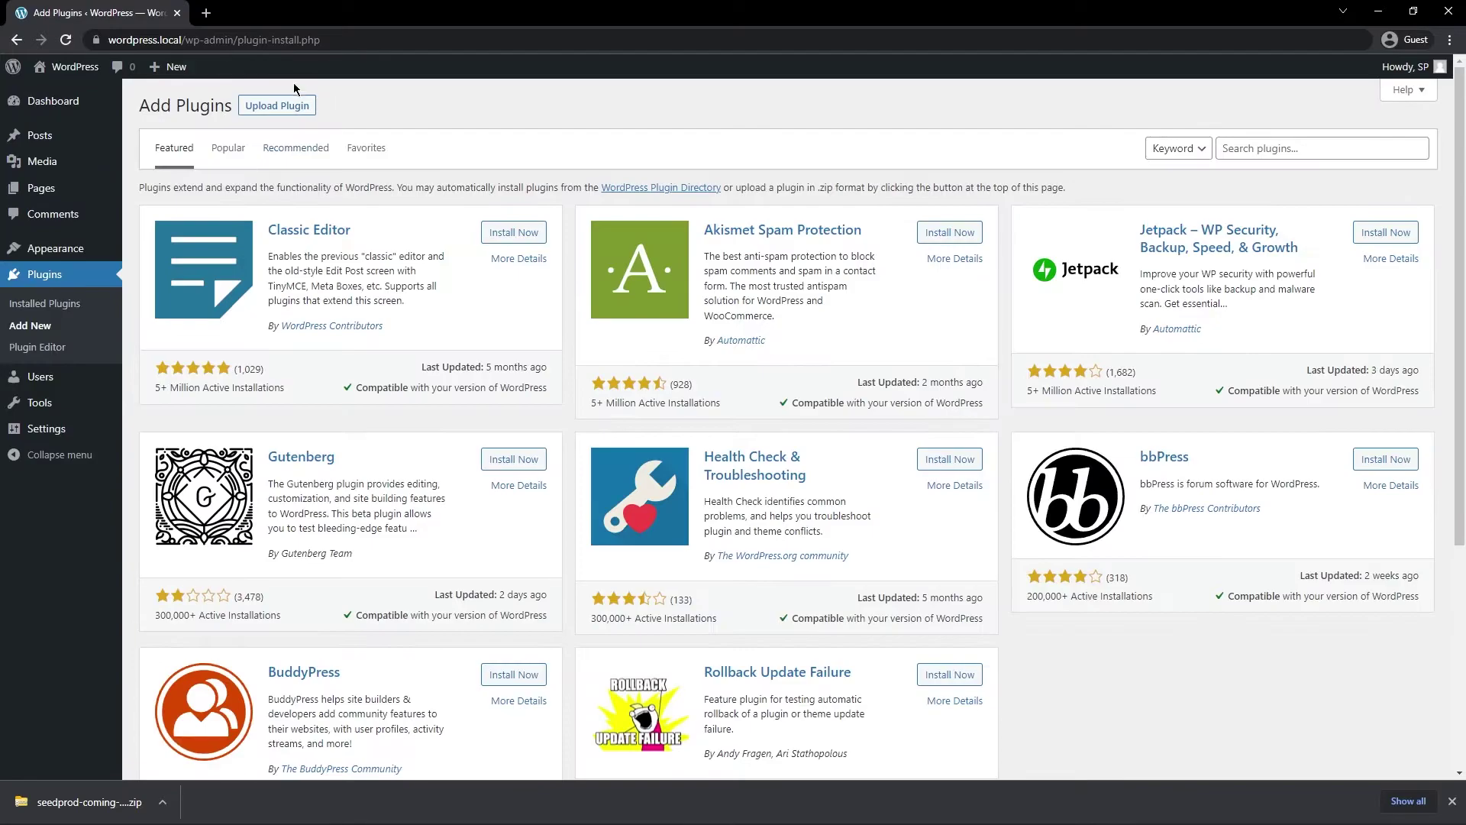
click(276, 105)
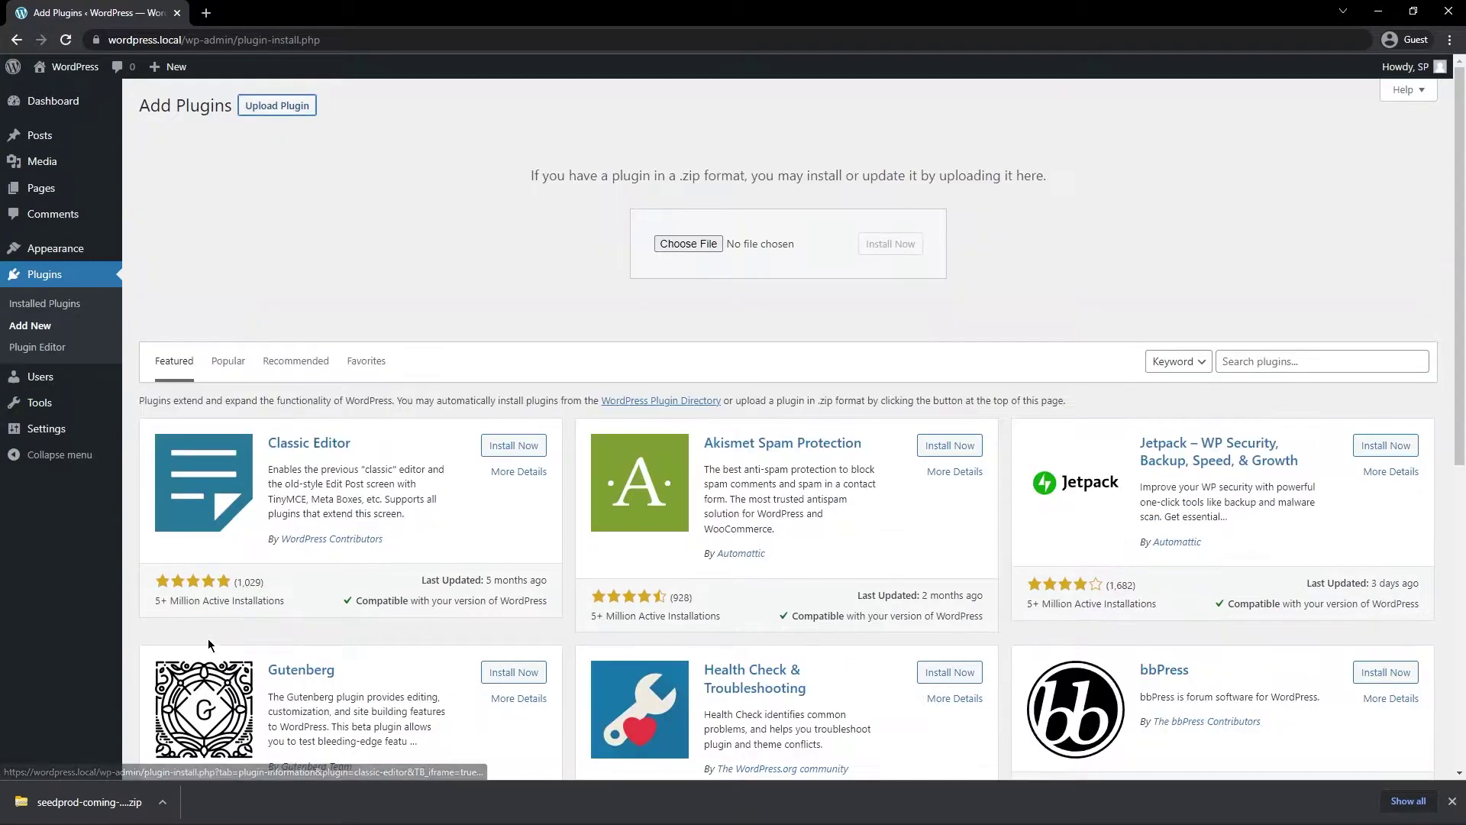
drag(92, 802, 694, 241)
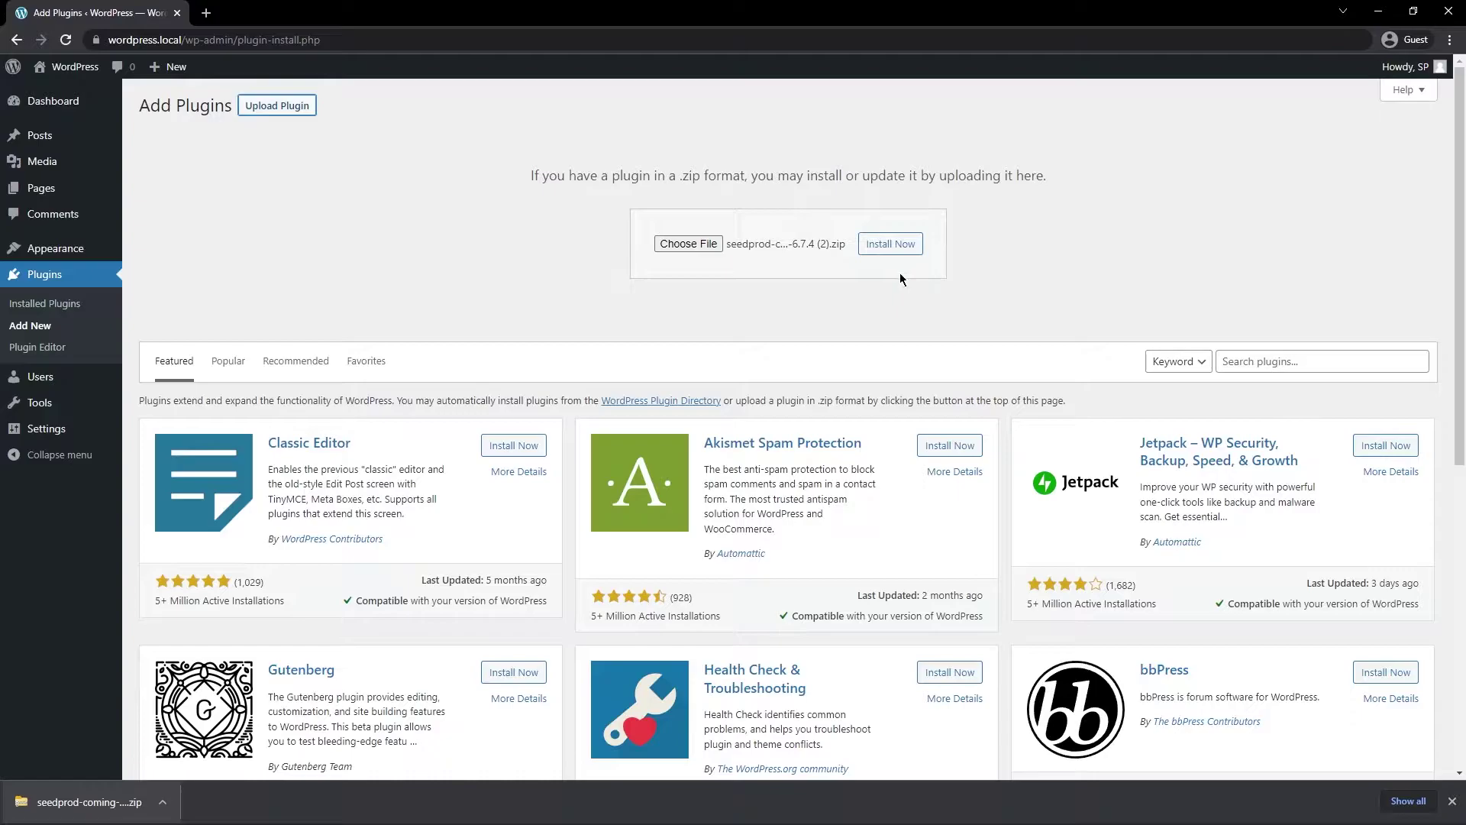
click(888, 245)
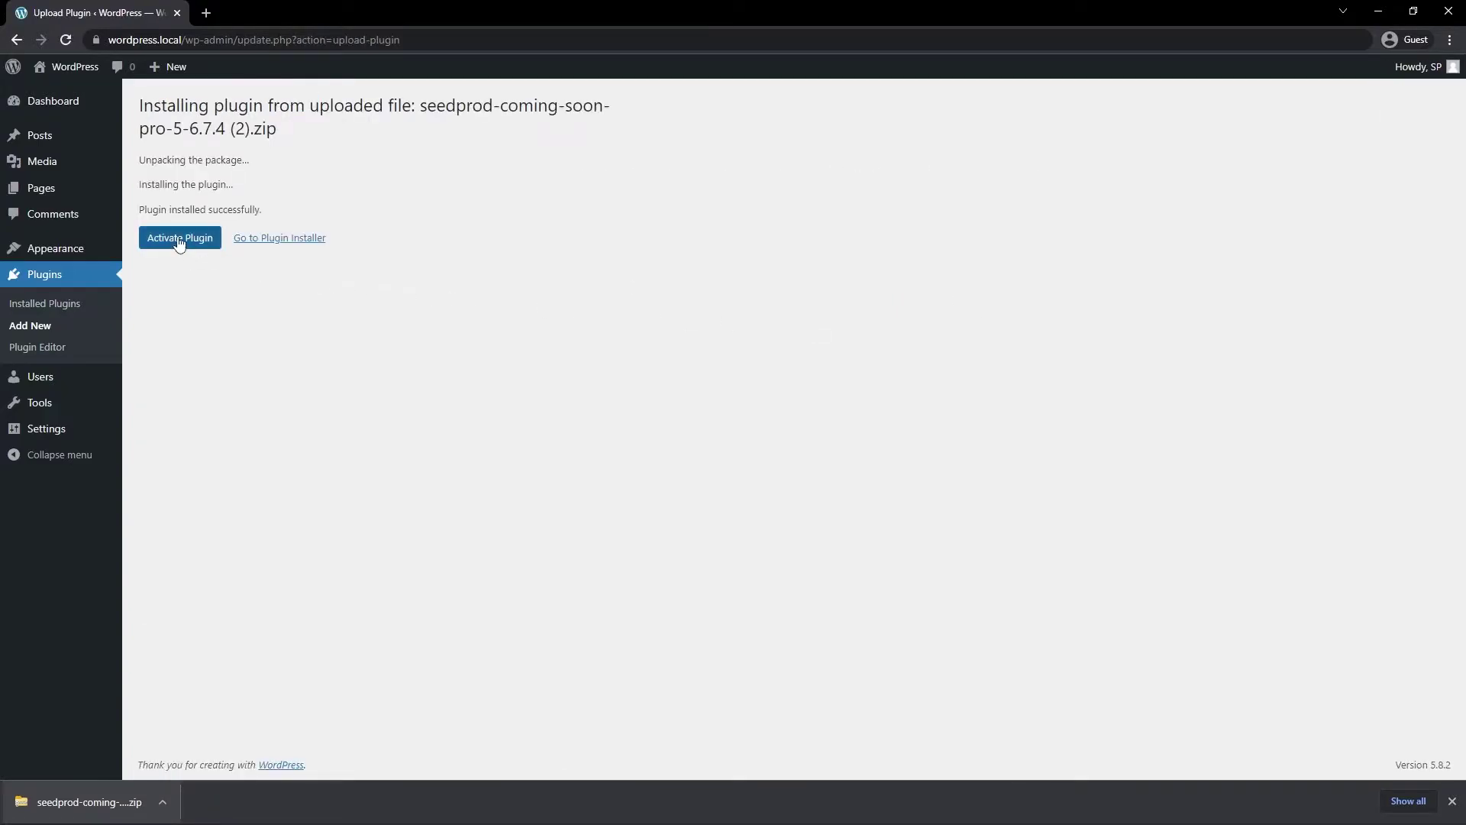
Step: Activate SeedProd, paste the license key into its field and verify it as valid
click(179, 238)
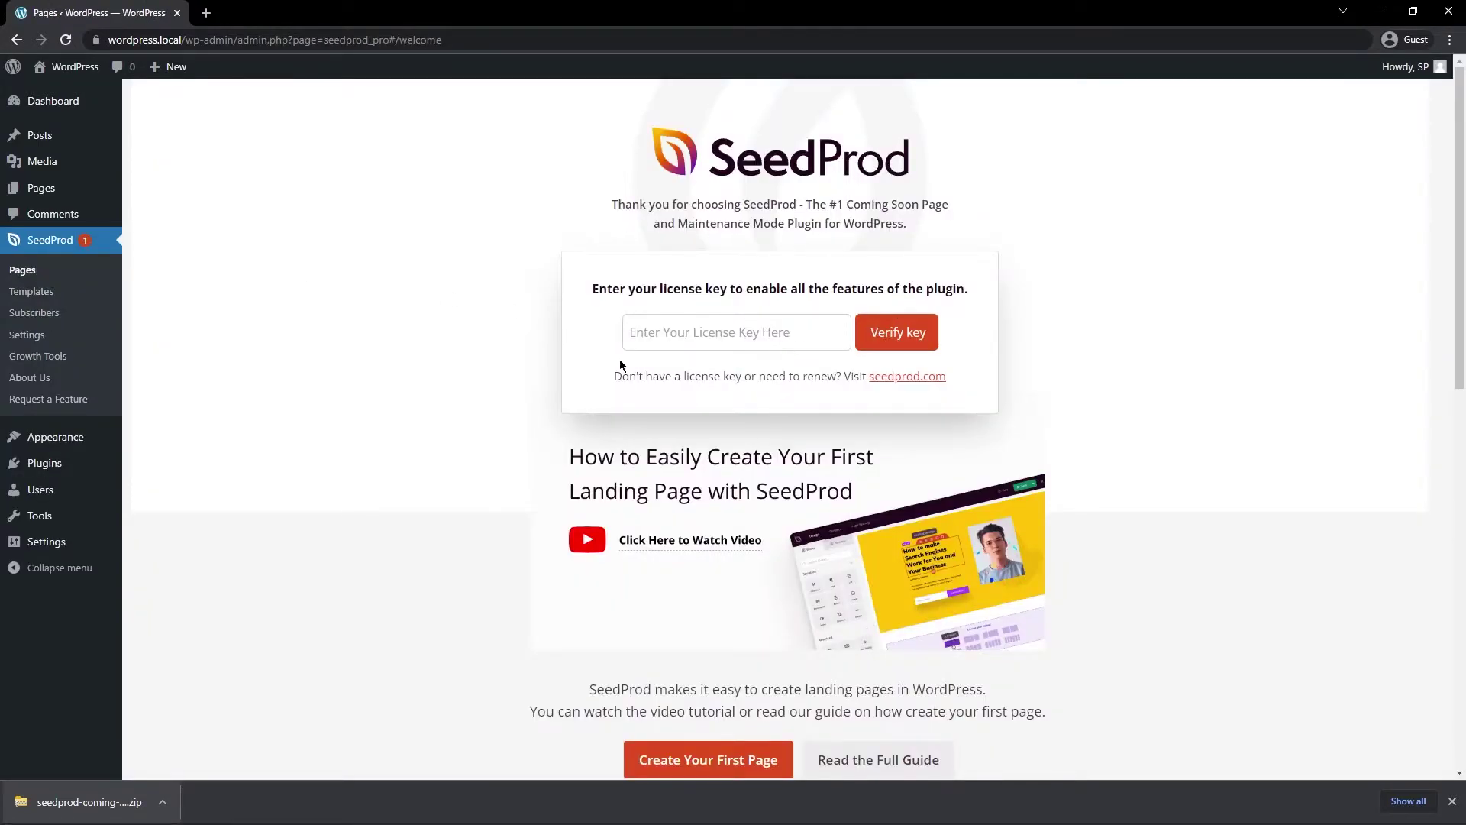
right_click(653, 320)
click(699, 445)
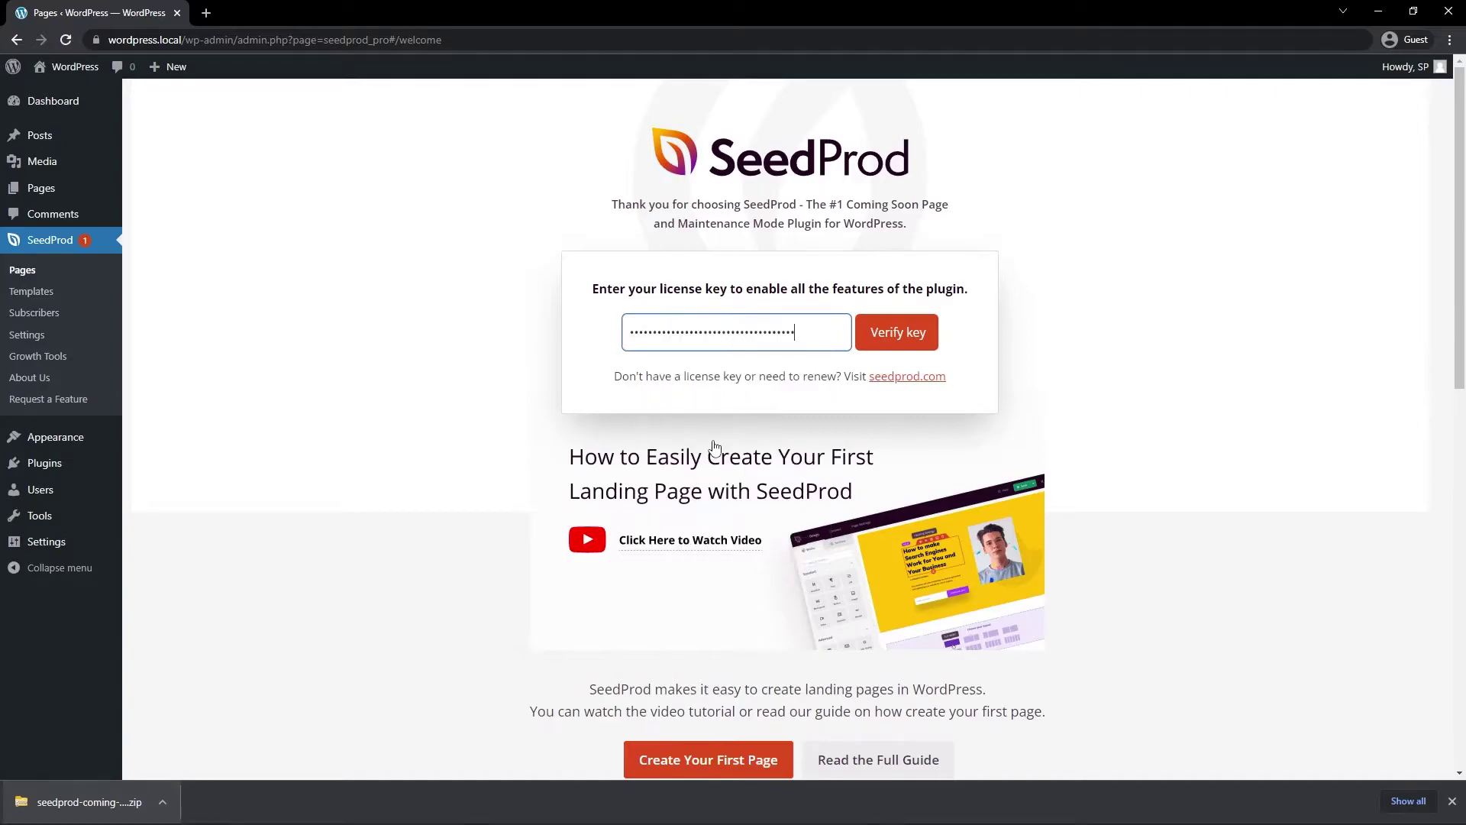
click(901, 342)
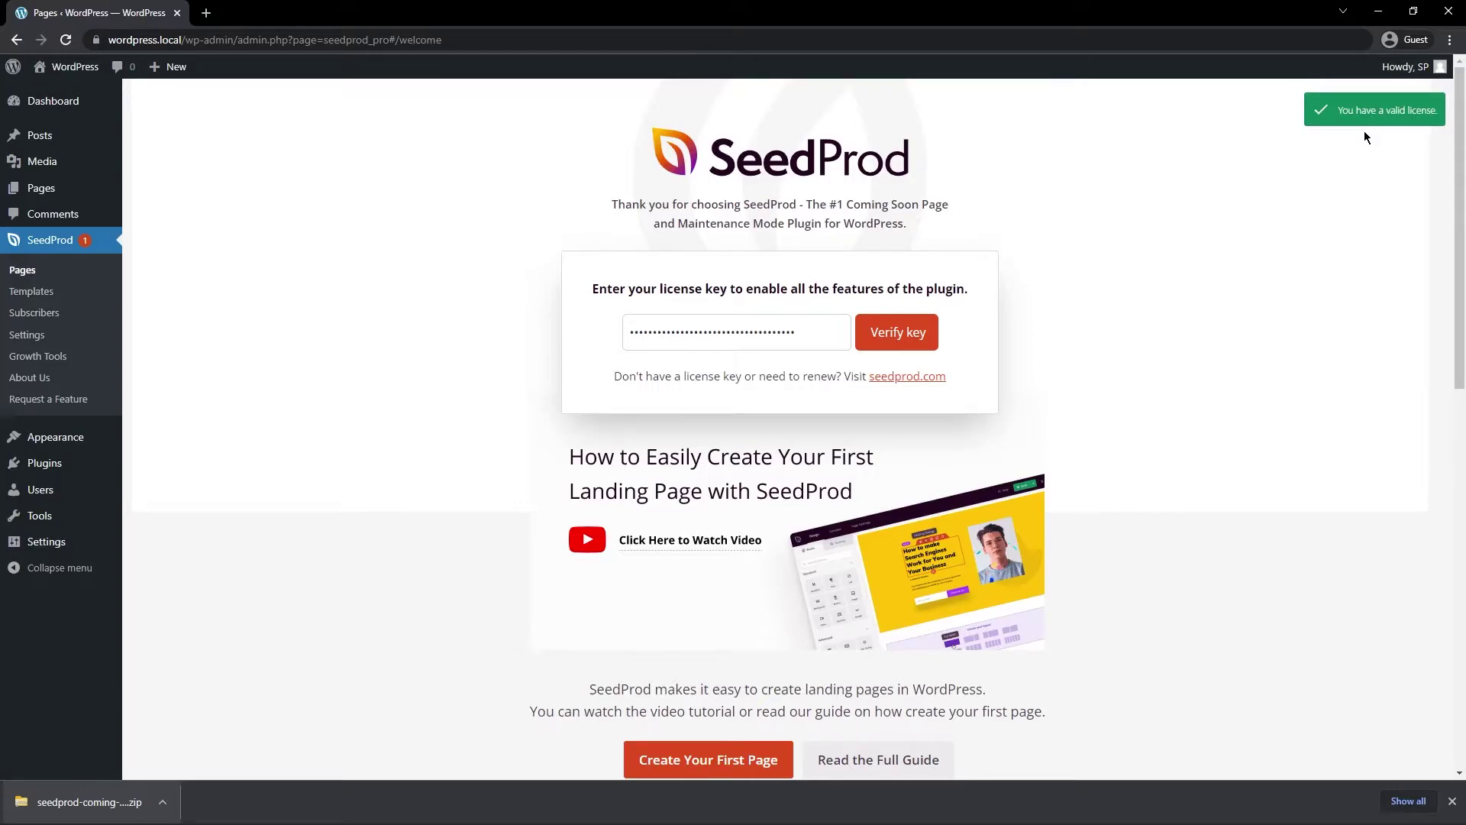
click(1450, 802)
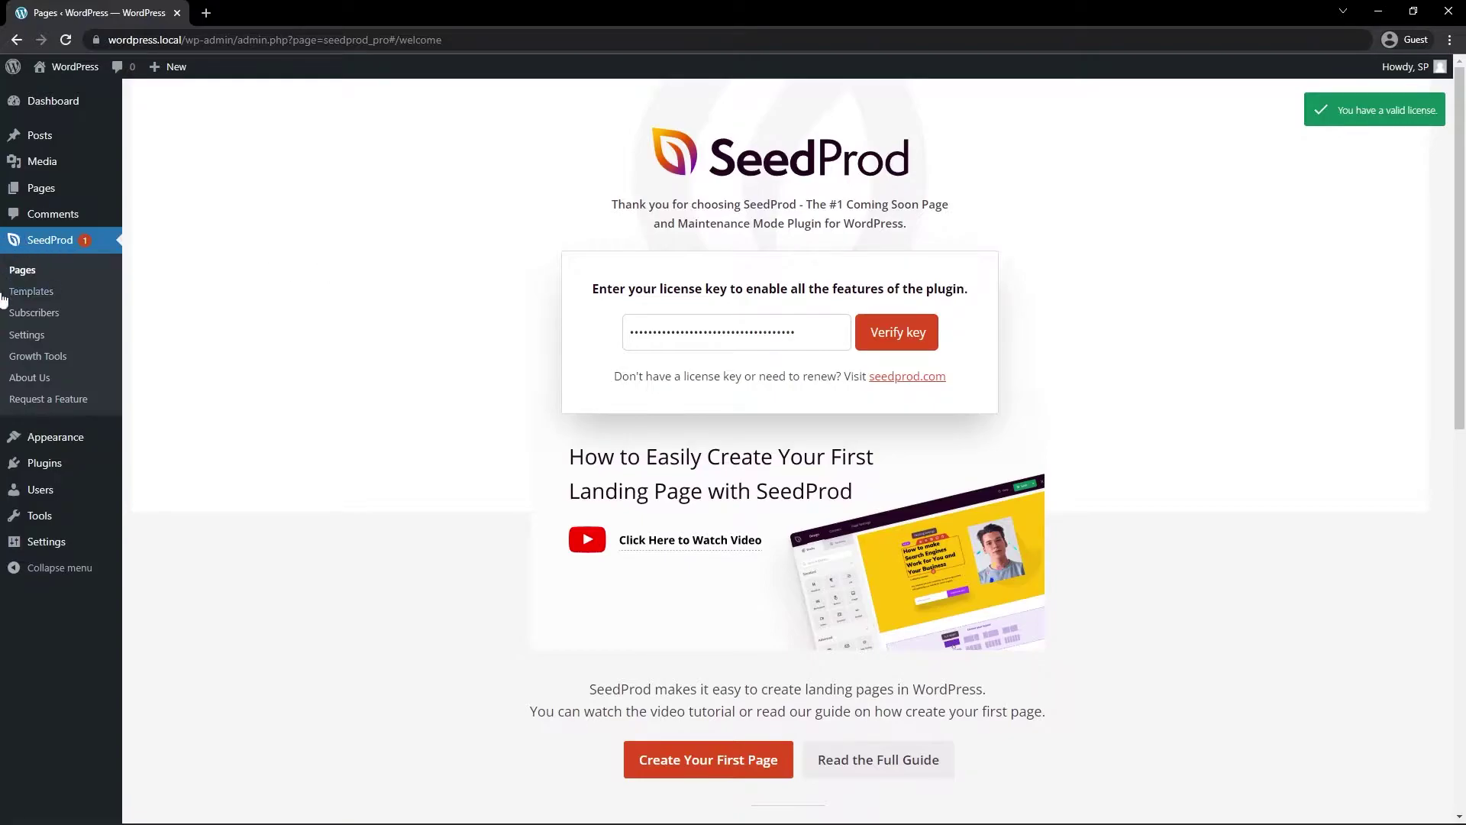
Step: From SeedProd Pages, set up a login page to show the Login template gallery
click(30, 274)
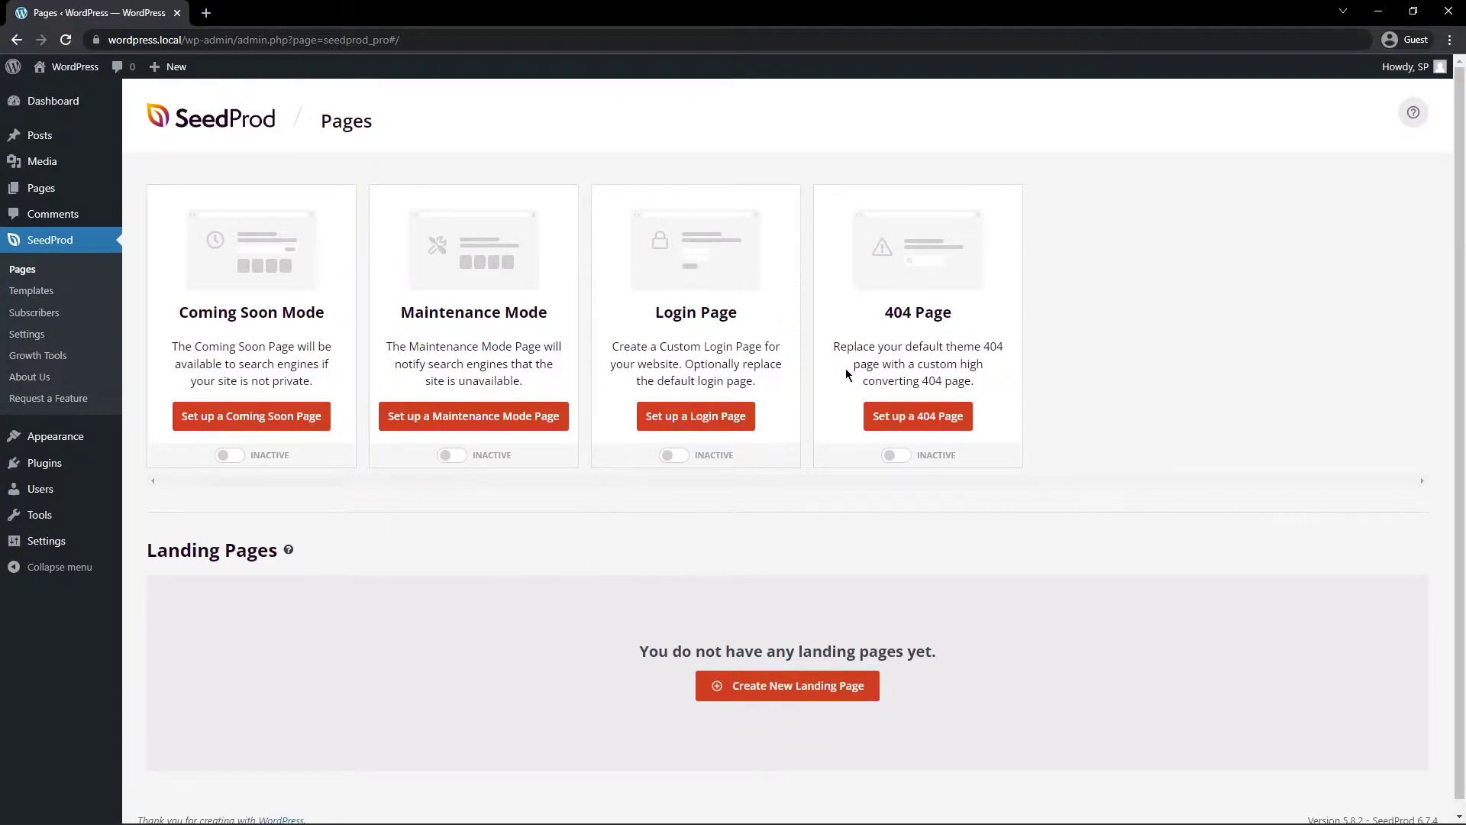
click(702, 422)
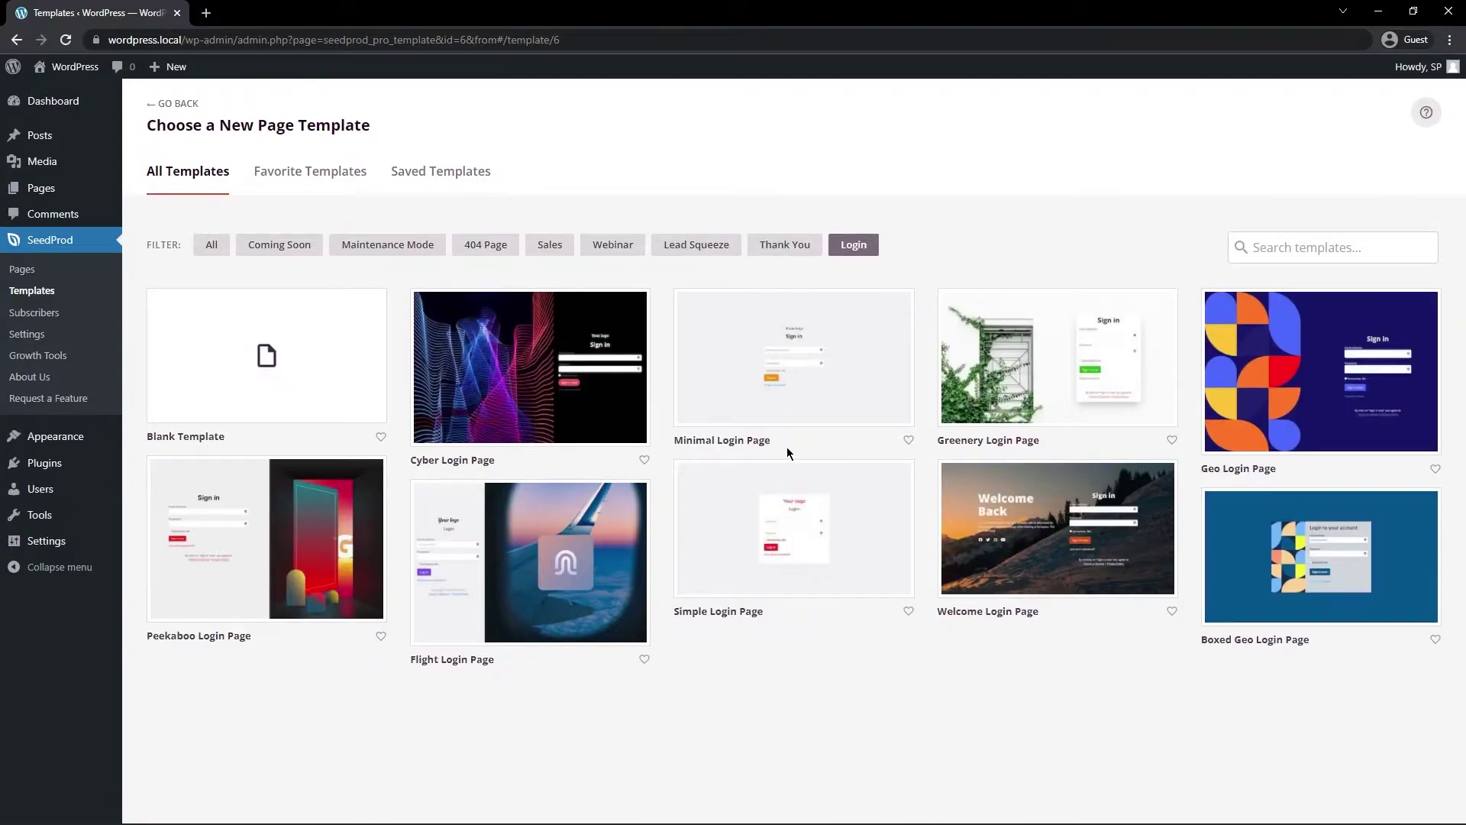
mouse_move(768, 544)
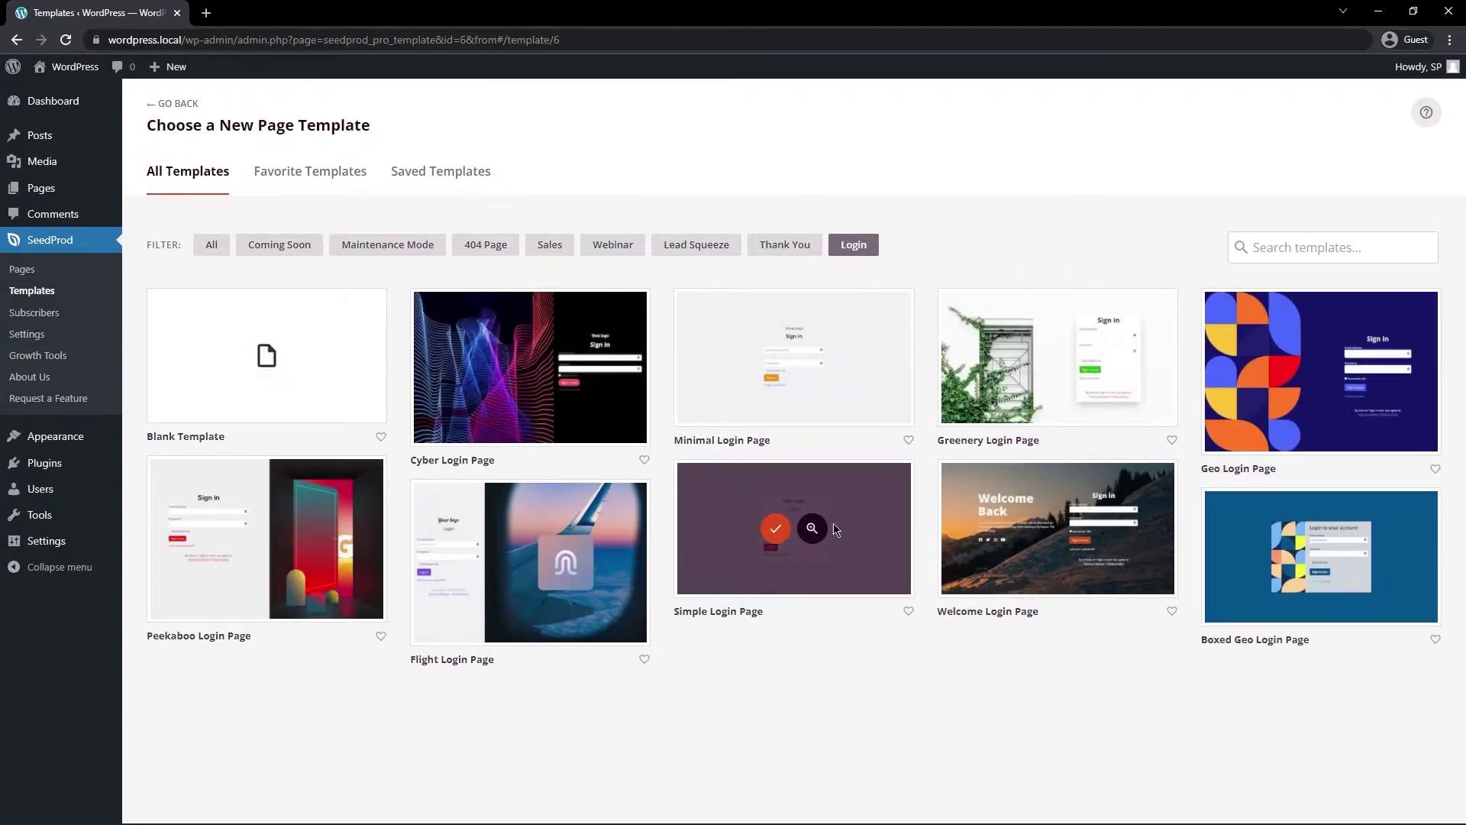
Step: Choose the Simple Login Page template, name it 'Sign In' and set the URL slug to sign-in
click(774, 530)
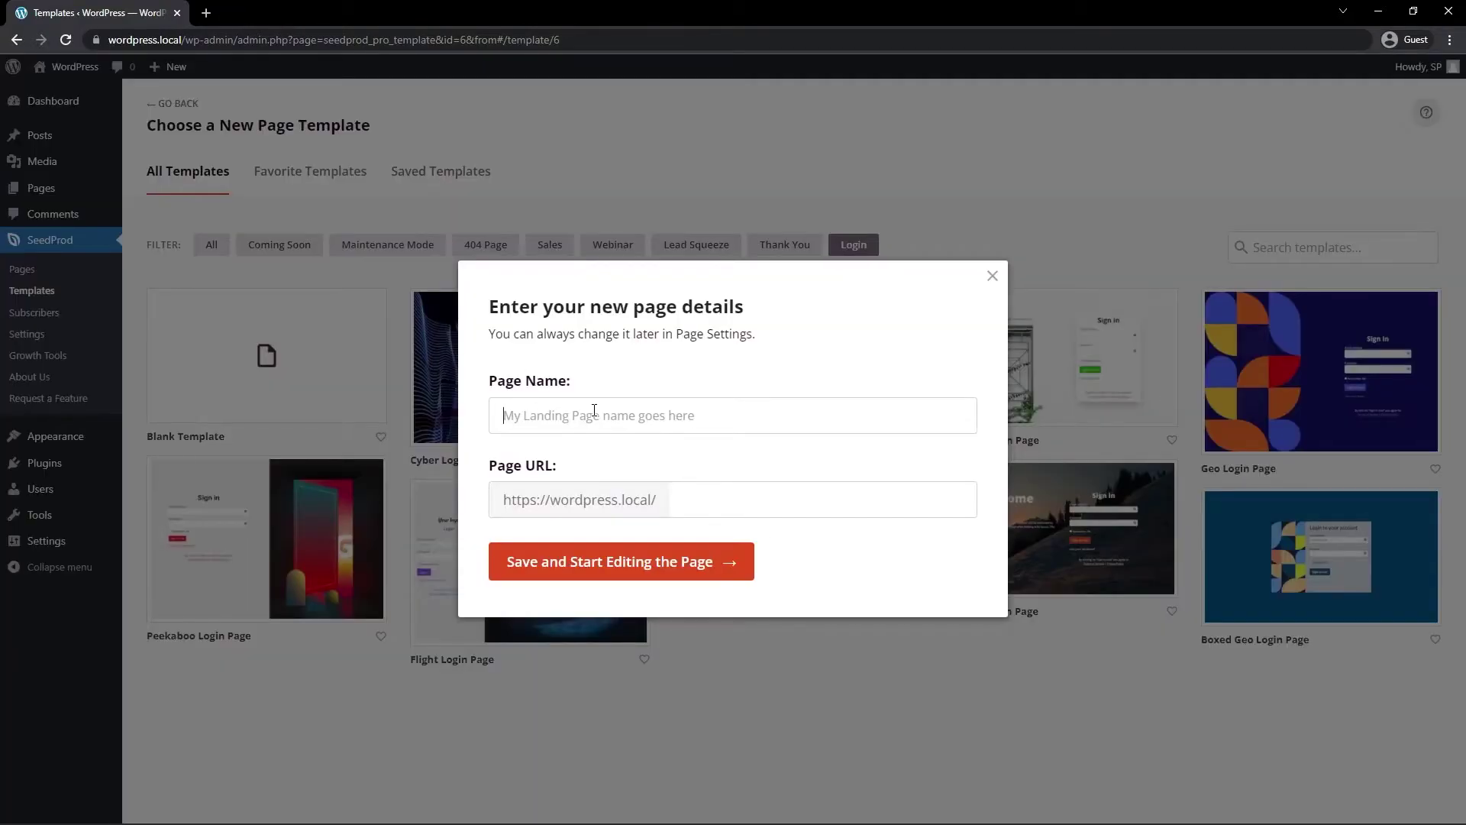
text(Sign In)
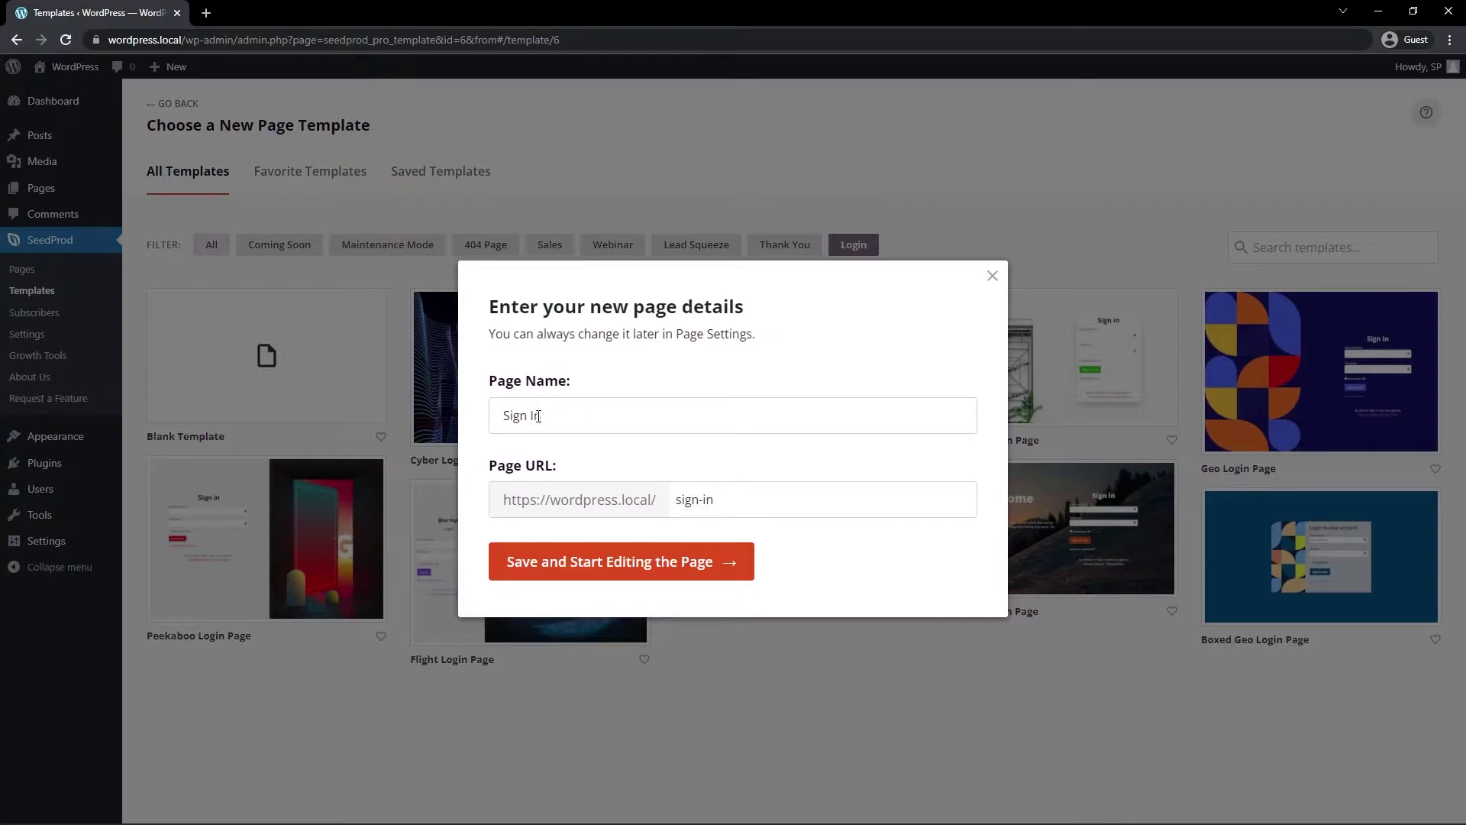
triple_click(747, 499)
click(786, 497)
click(781, 505)
key(BackSpace)
key(BackSpace)
text(-in)
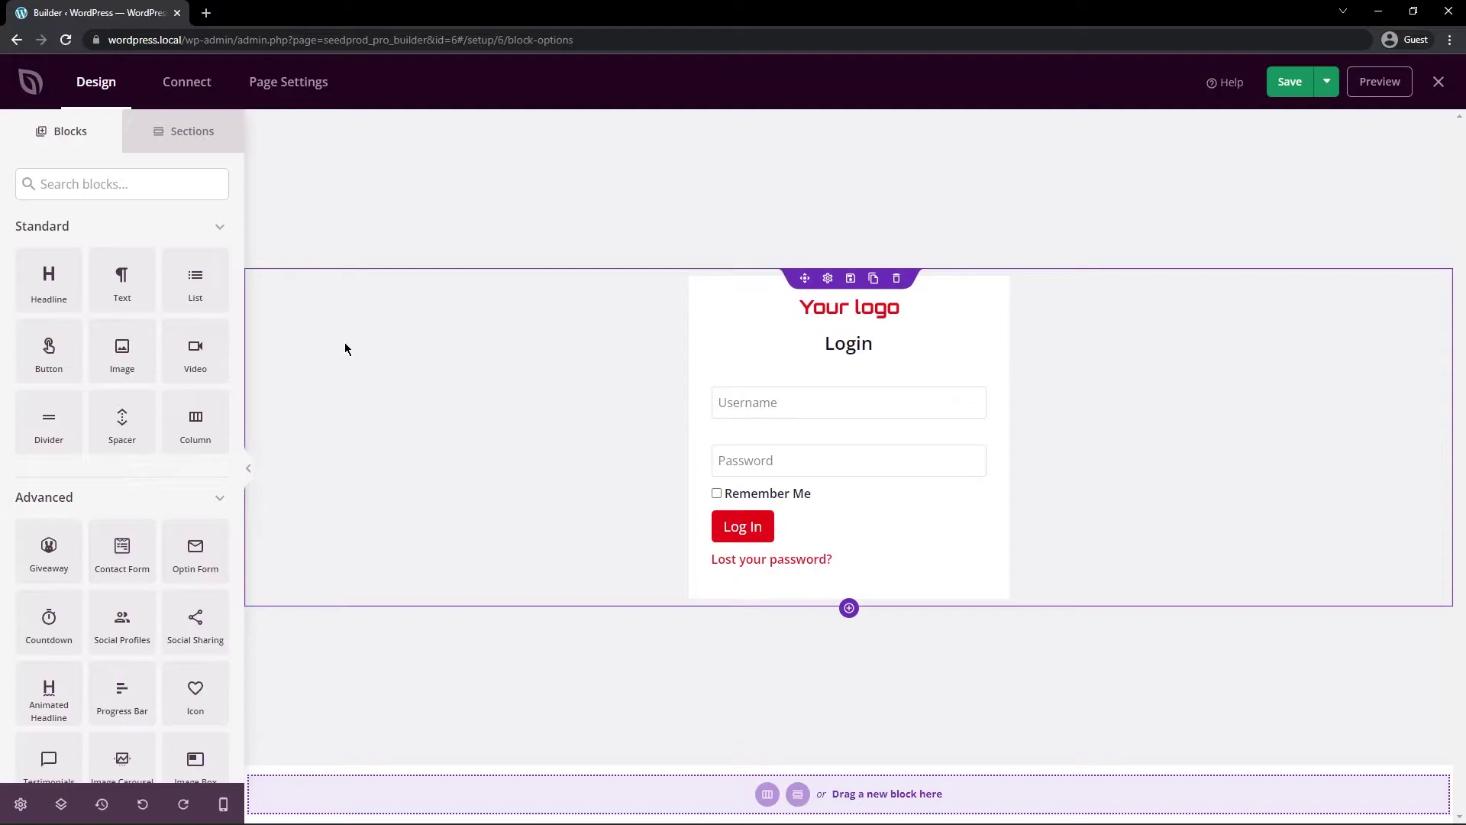
Step: Delete the My Awesome Headline block and the logo image from the login page
drag(48, 278, 916, 310)
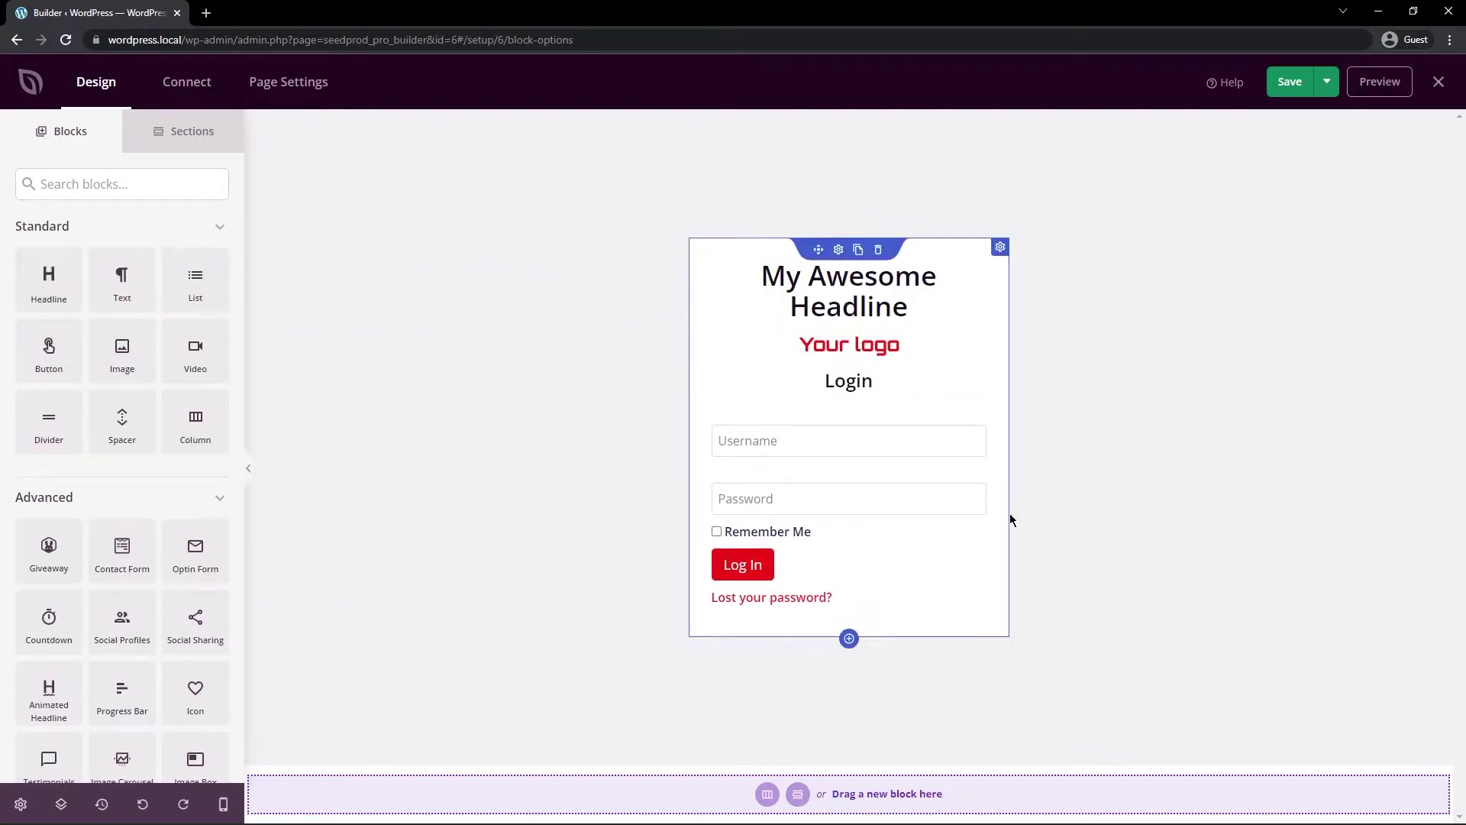
click(830, 267)
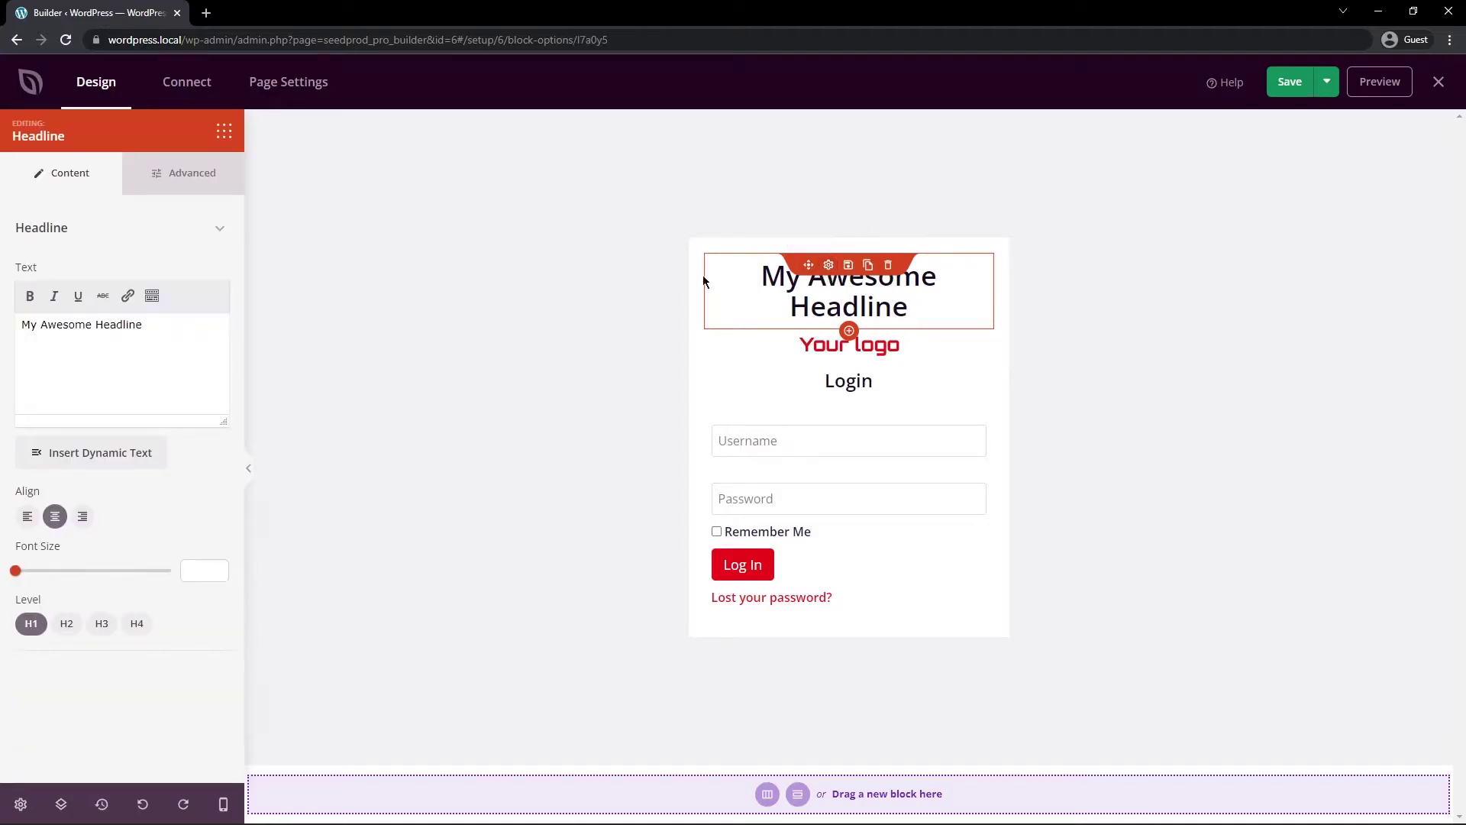
click(887, 265)
key(Return)
click(888, 305)
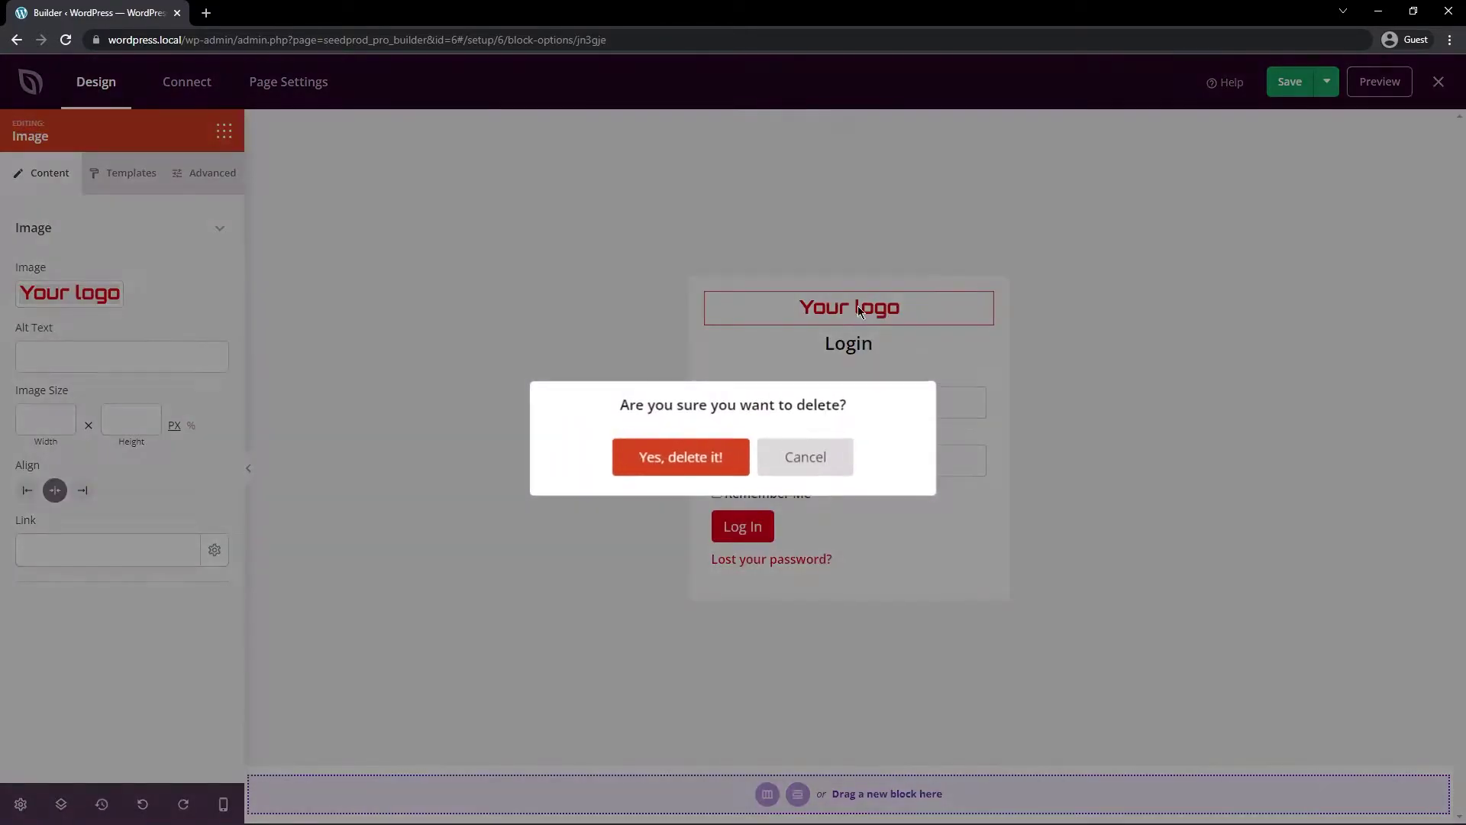
Step: Change the Login heading text to 'Sign In' and enlarge its font size to 36
click(676, 457)
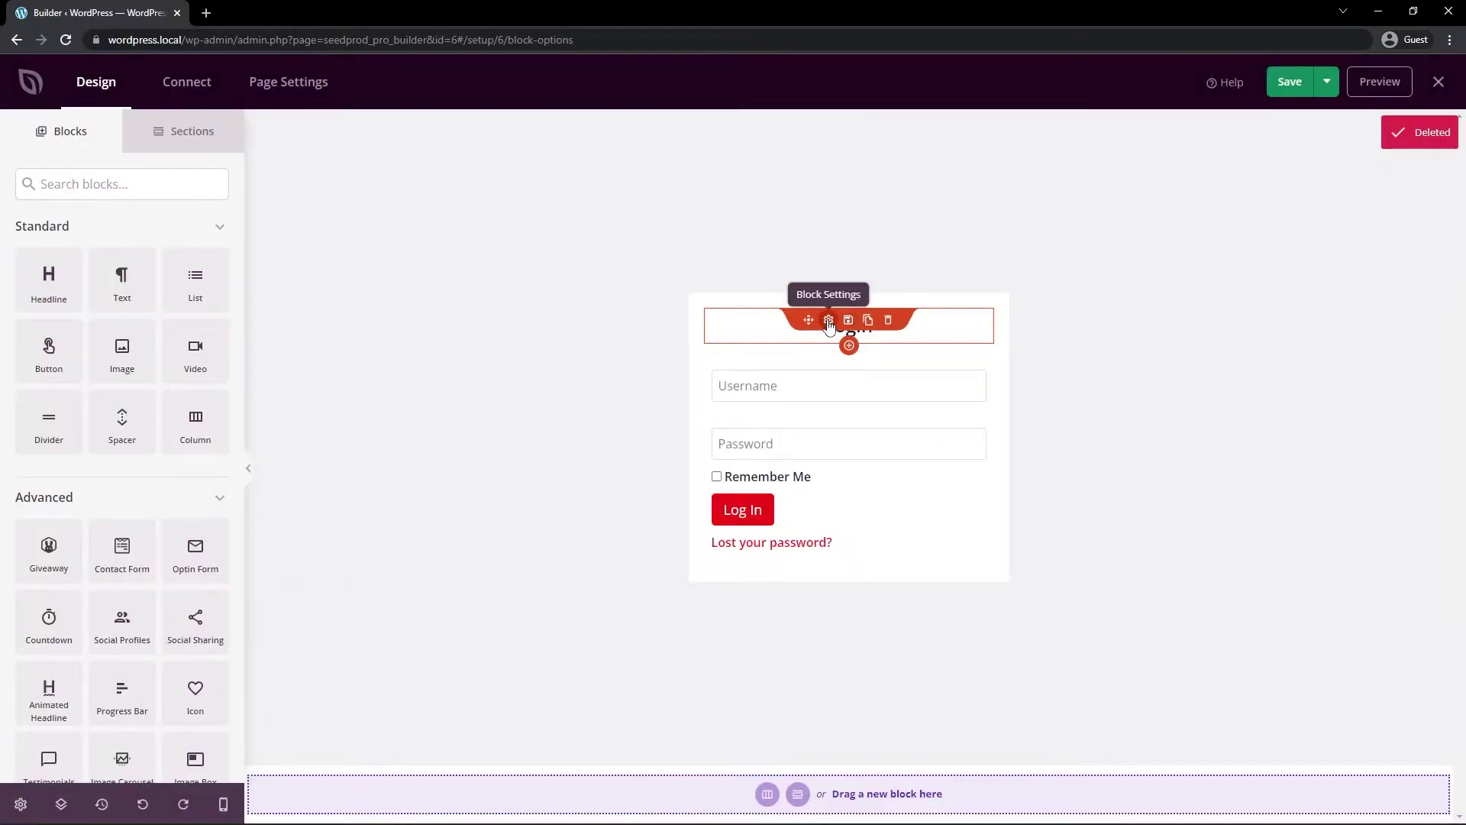
click(829, 319)
drag(115, 325, 4, 325)
text(Sign In)
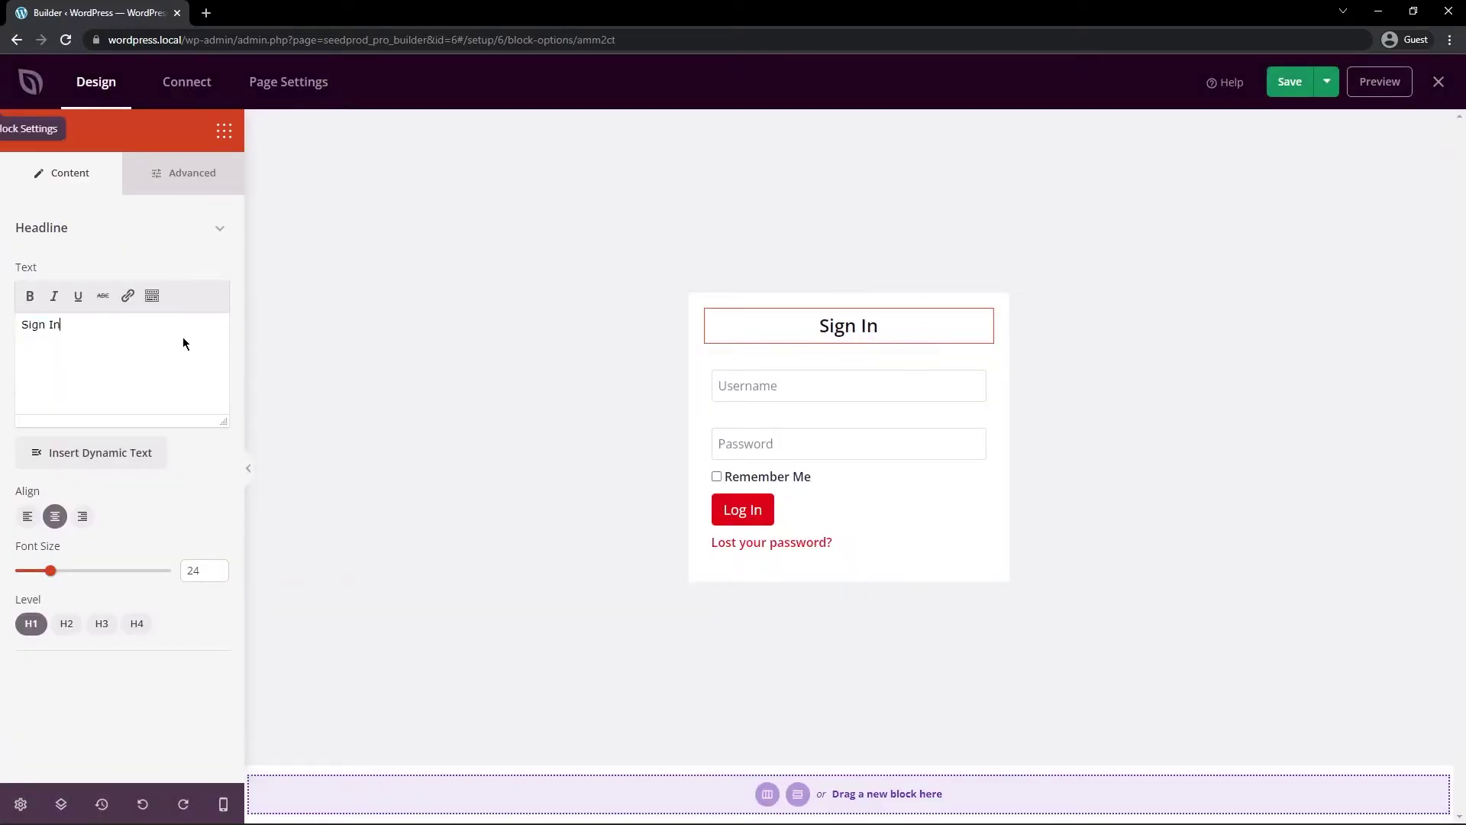
drag(53, 578, 125, 573)
click(107, 145)
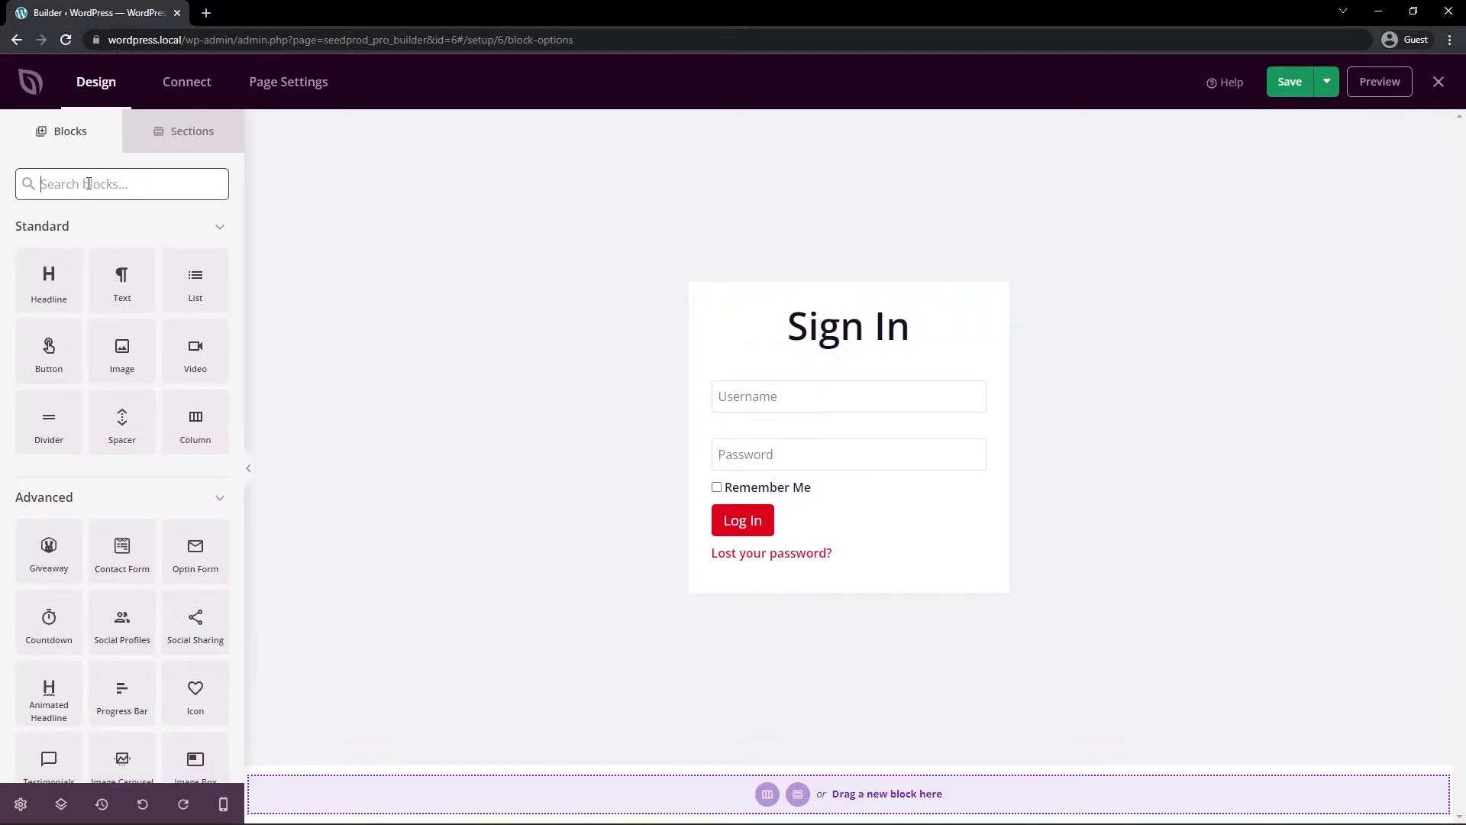
Step: Add a Social Profiles block with Facebook, Twitter, Instagram and YouTube icons beneath the sign-in form
text(social)
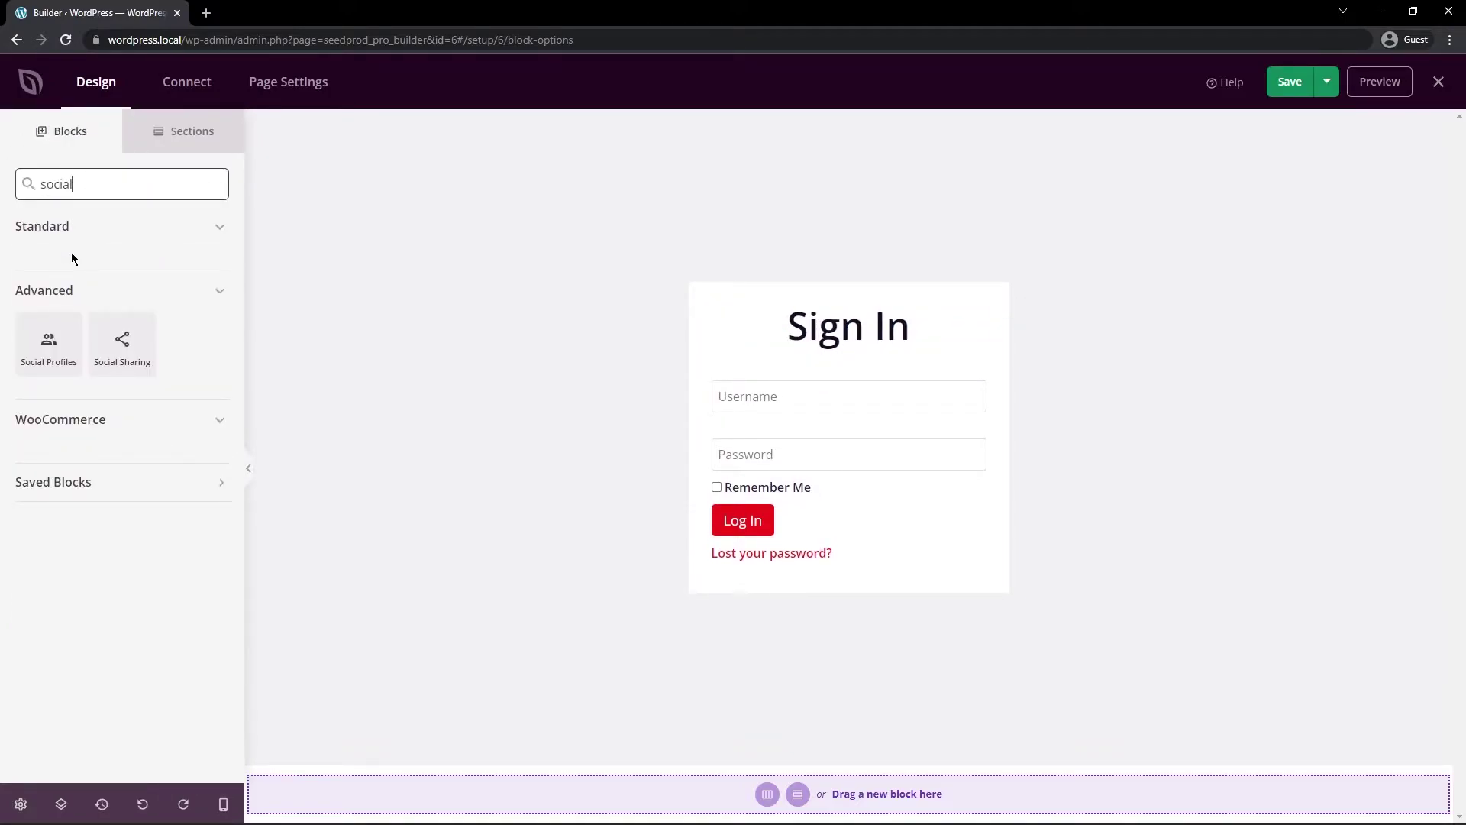
drag(49, 342, 866, 590)
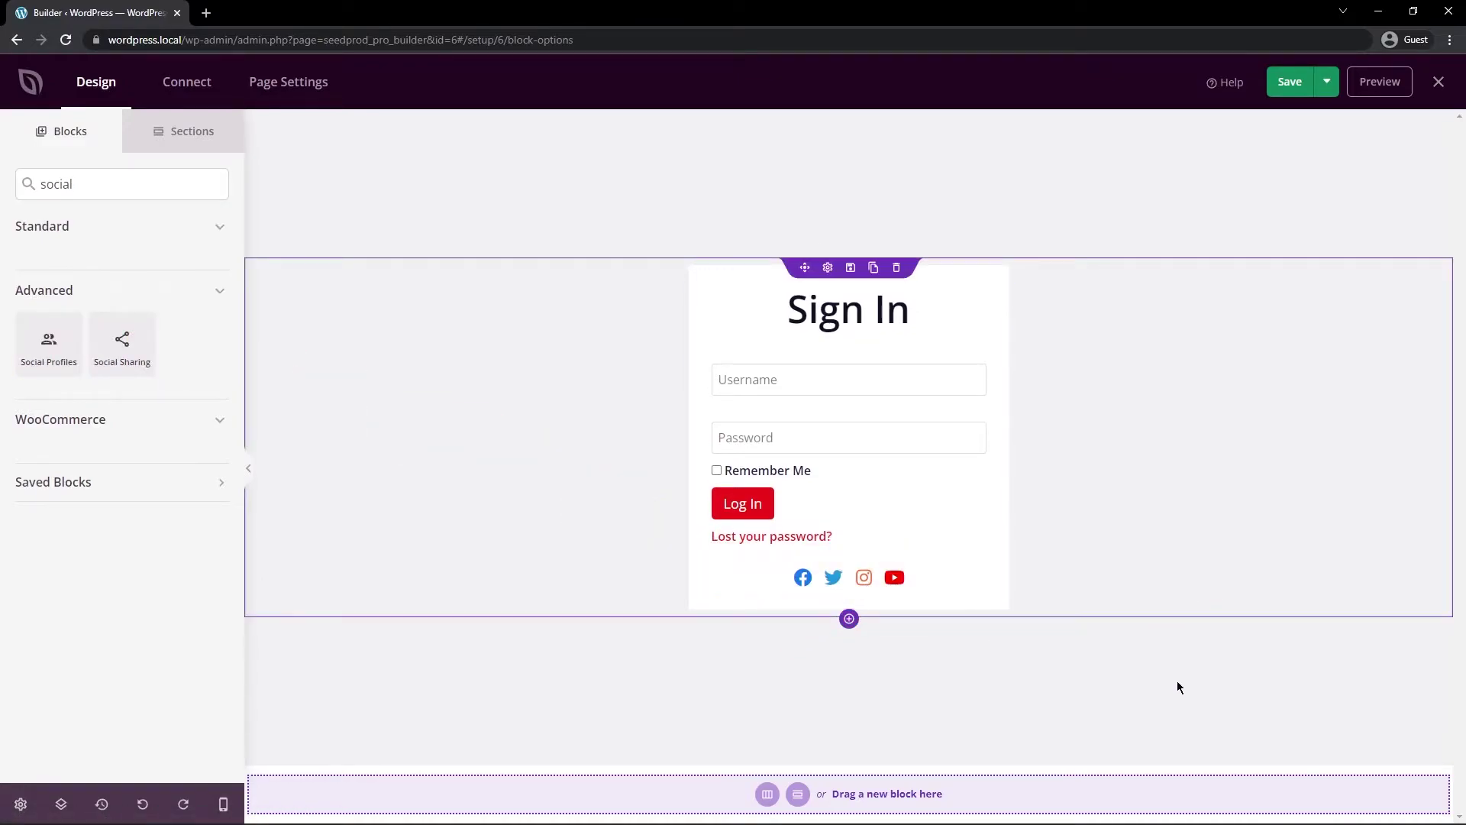
click(828, 550)
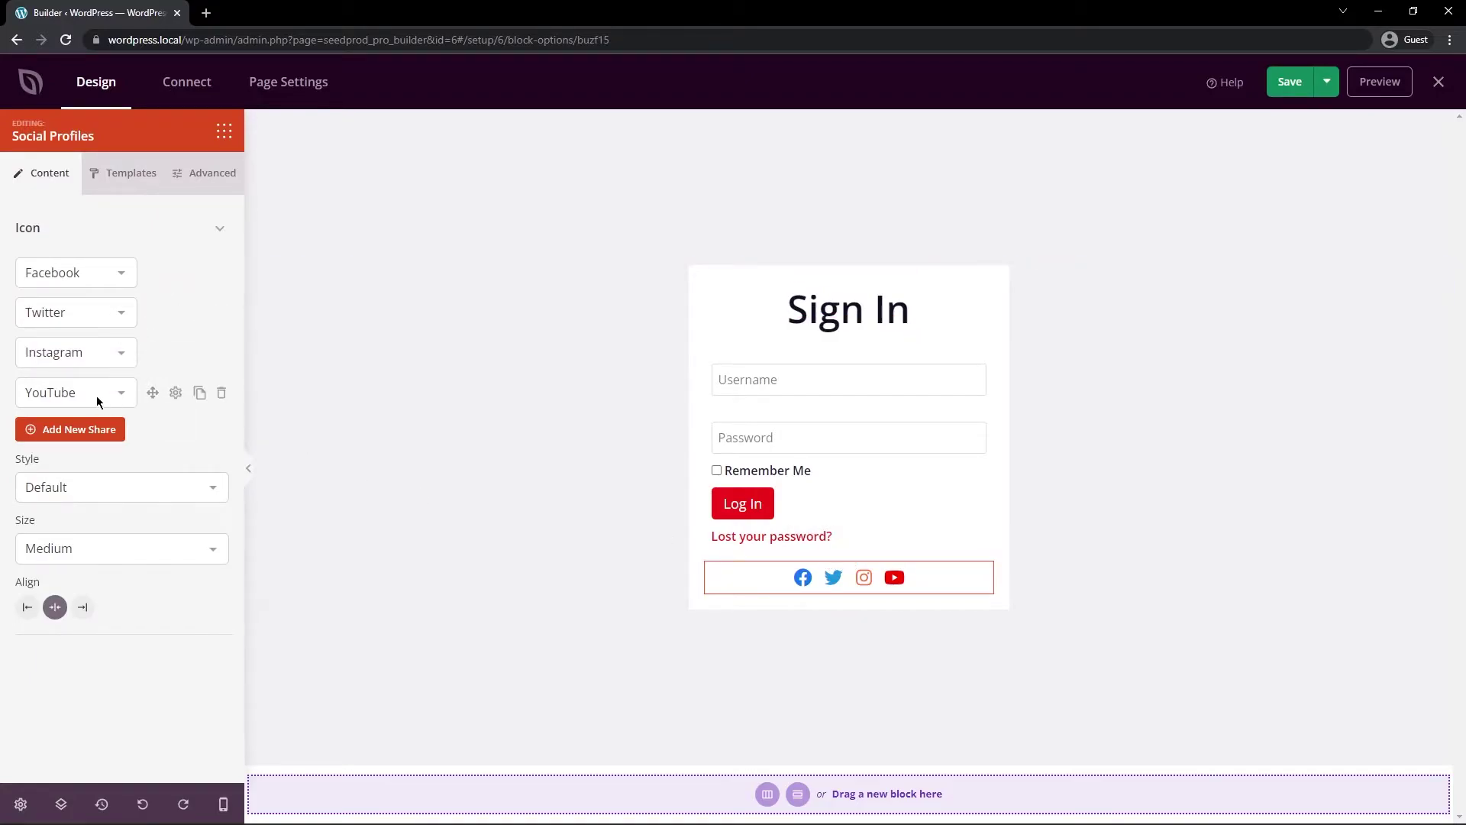
click(71, 431)
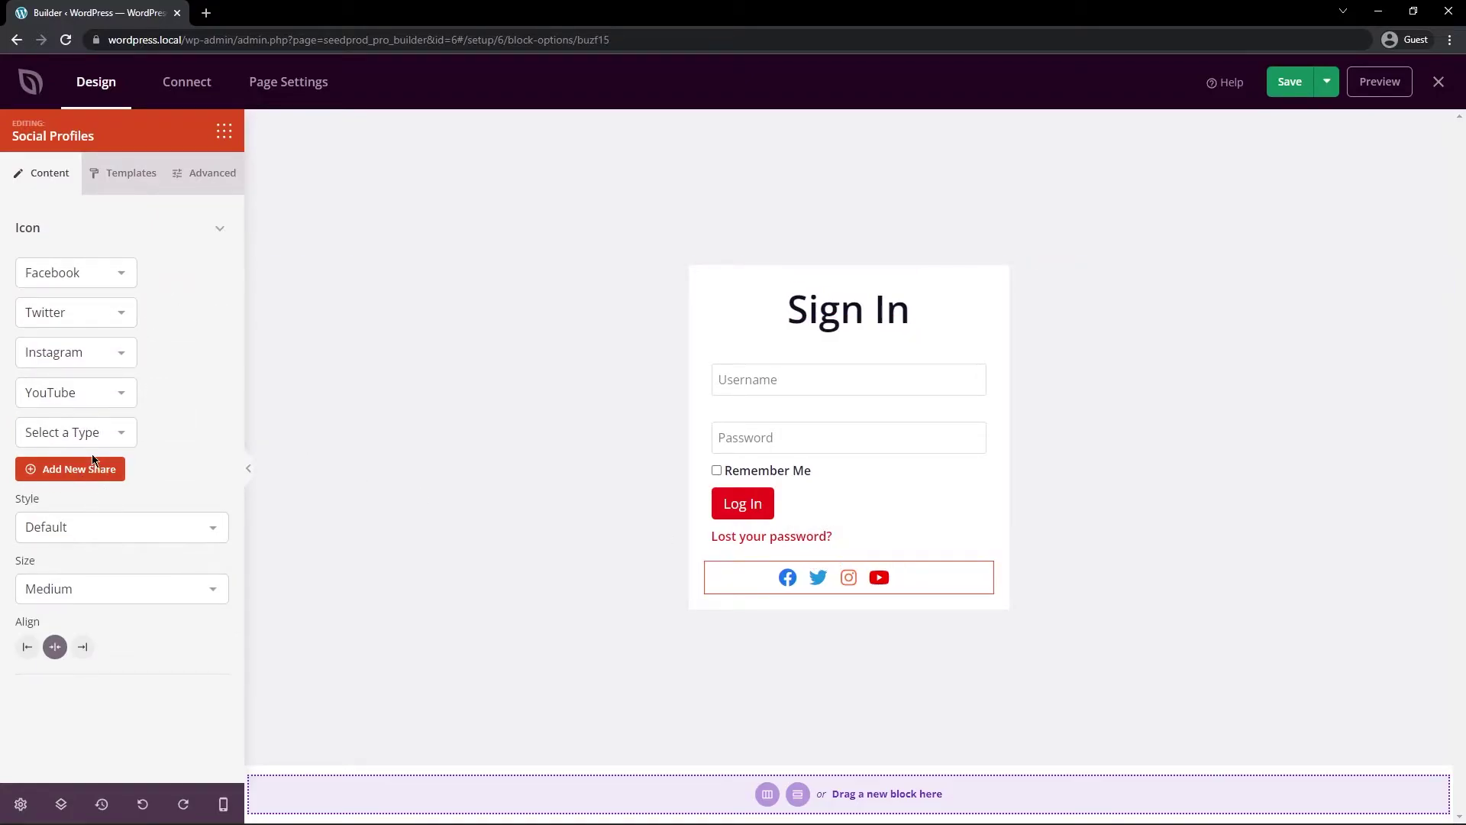
click(91, 433)
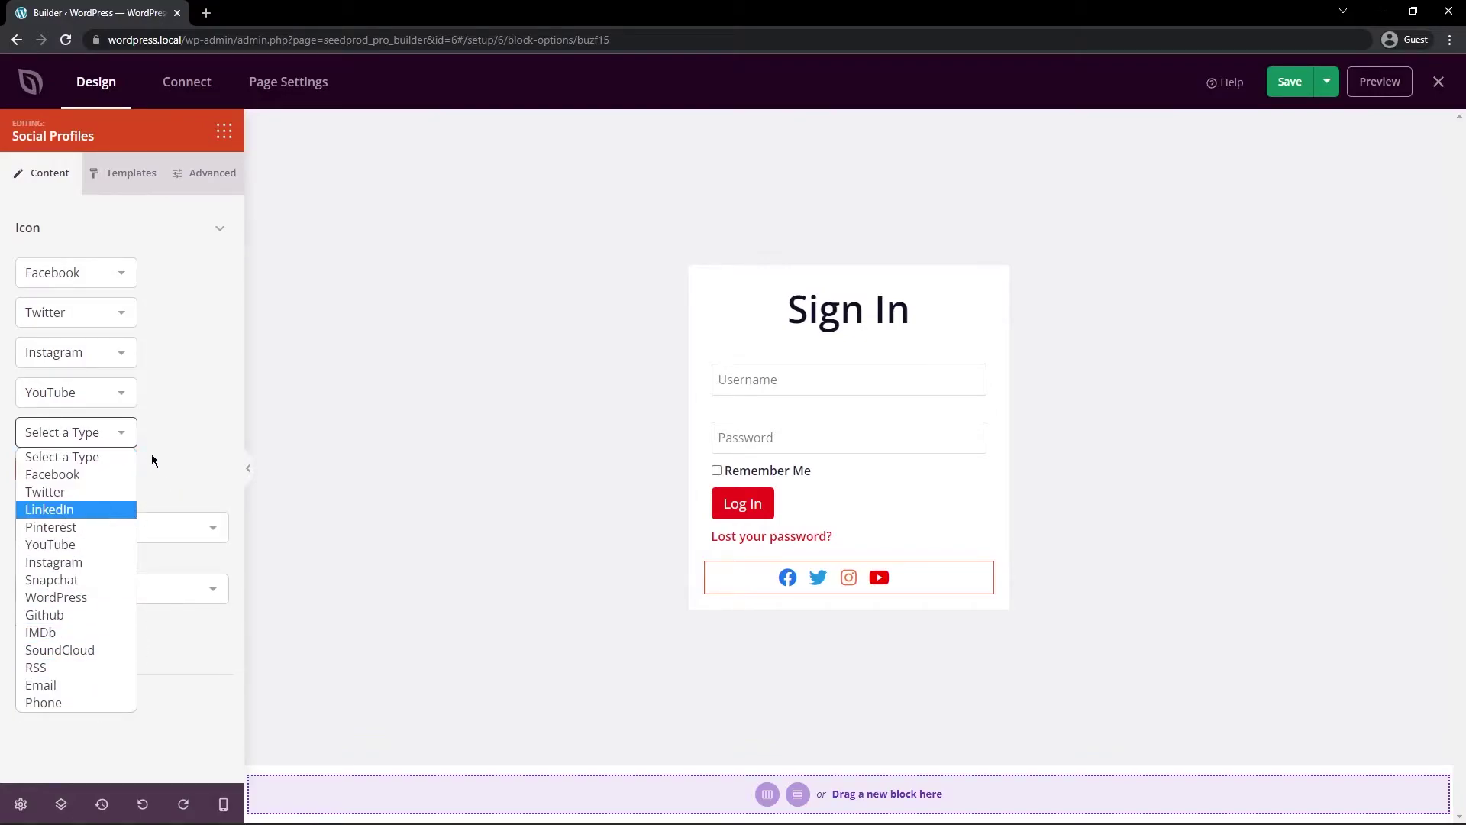
click(219, 430)
click(221, 432)
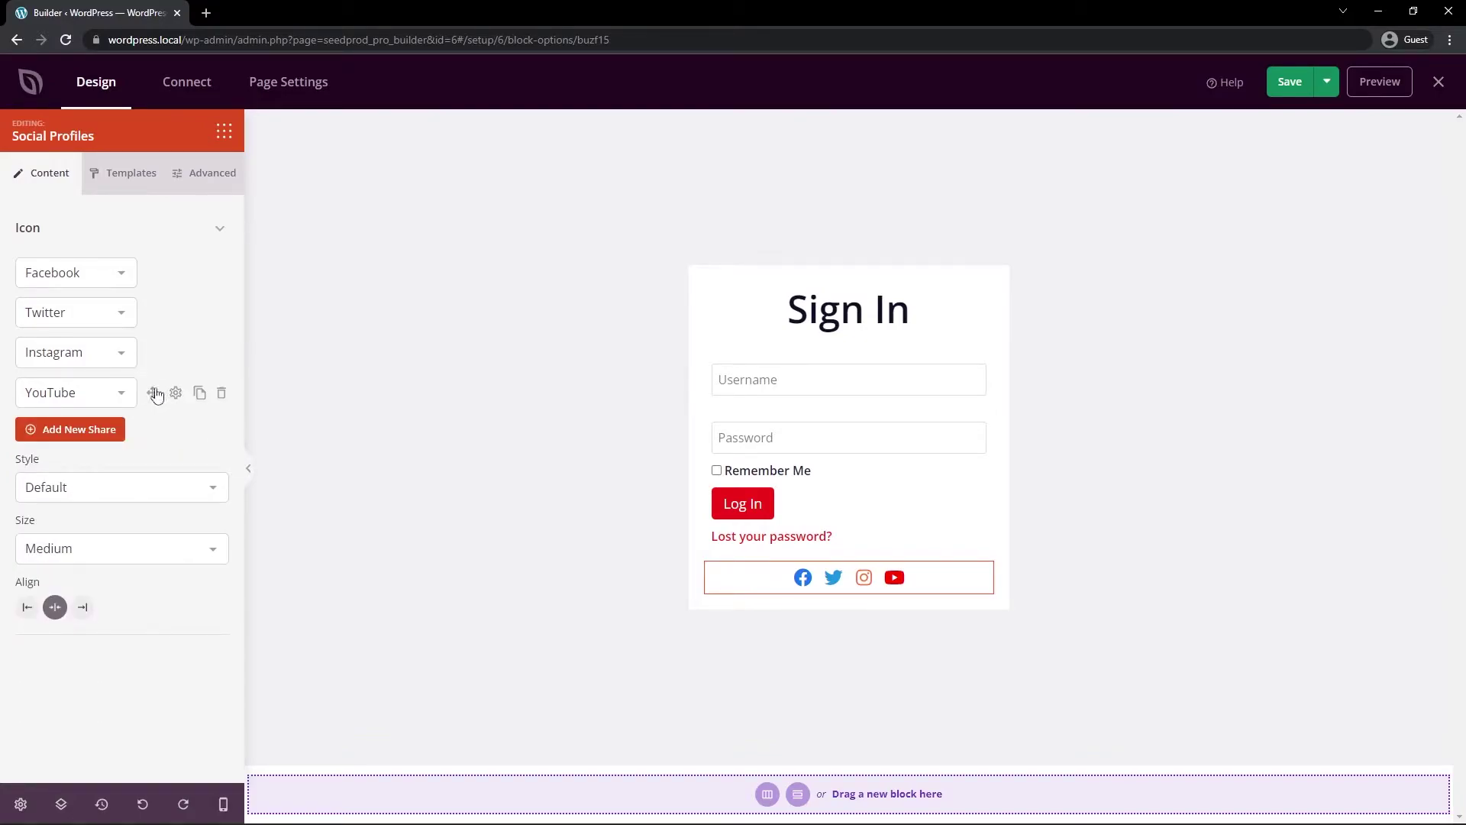
Step: Check the Instagram and YouTube link fields, keep the Default icon style and set size to Large
click(175, 394)
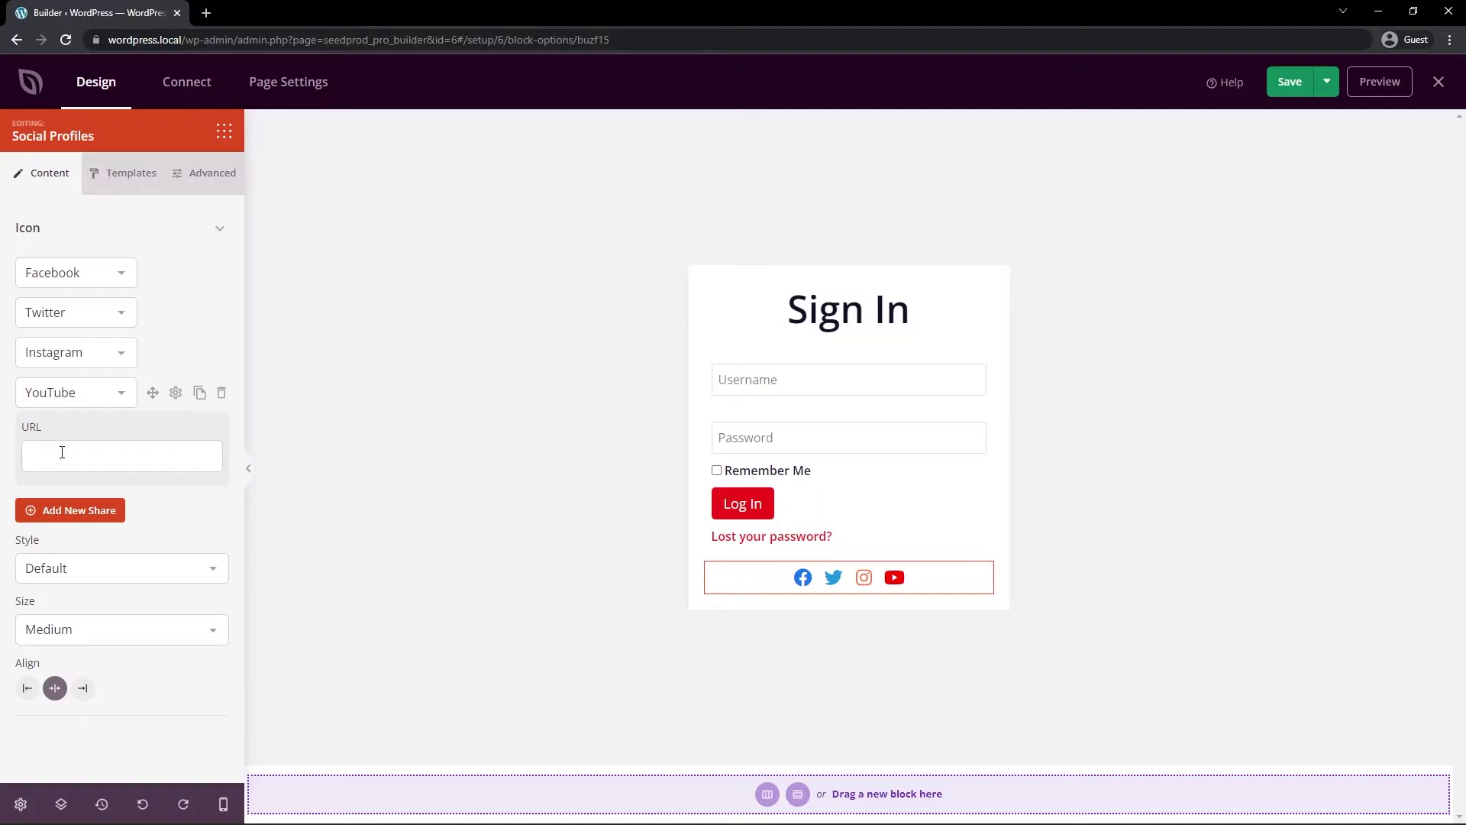
click(175, 393)
click(175, 354)
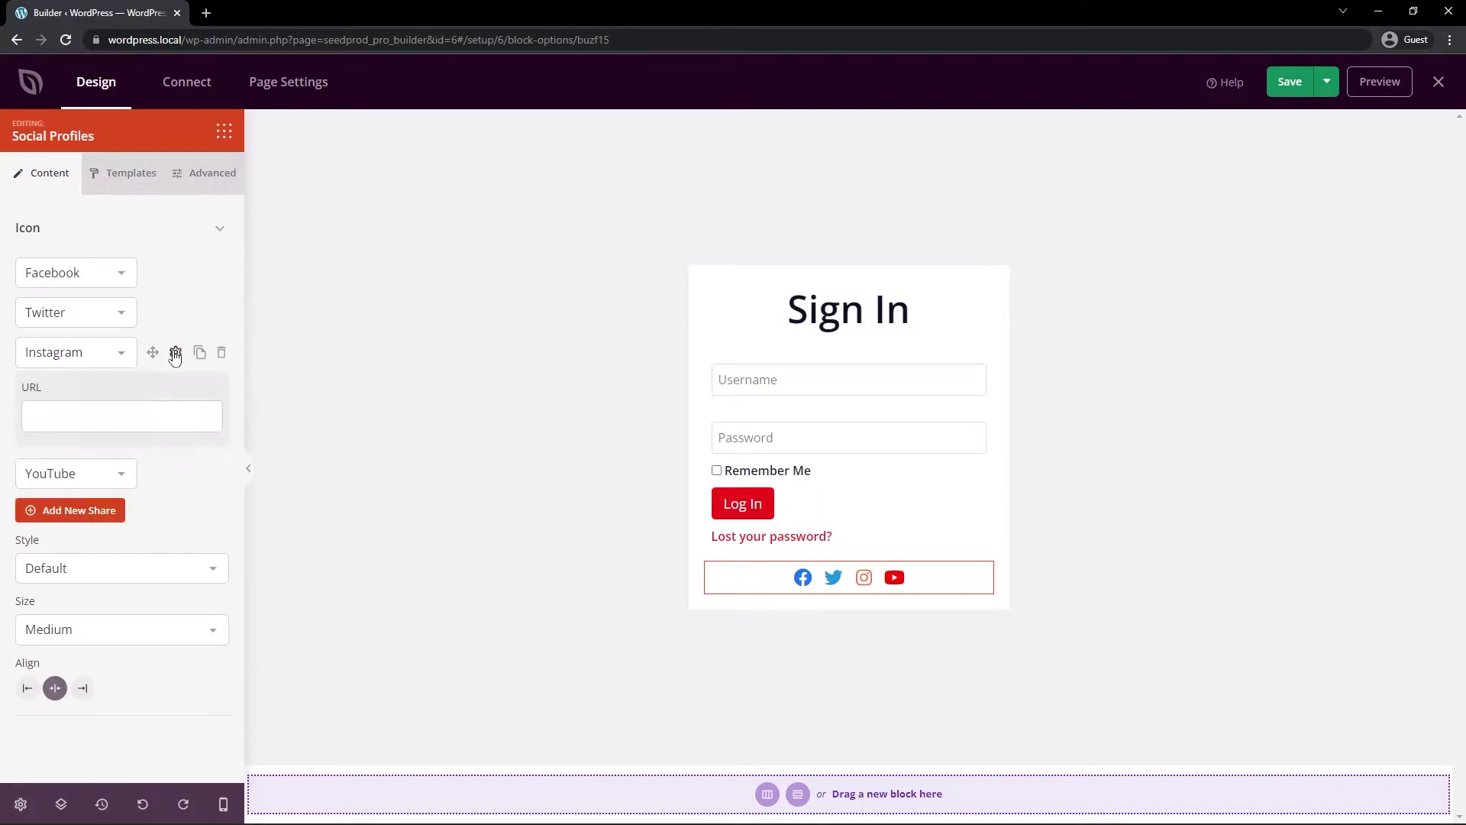
click(175, 354)
click(138, 487)
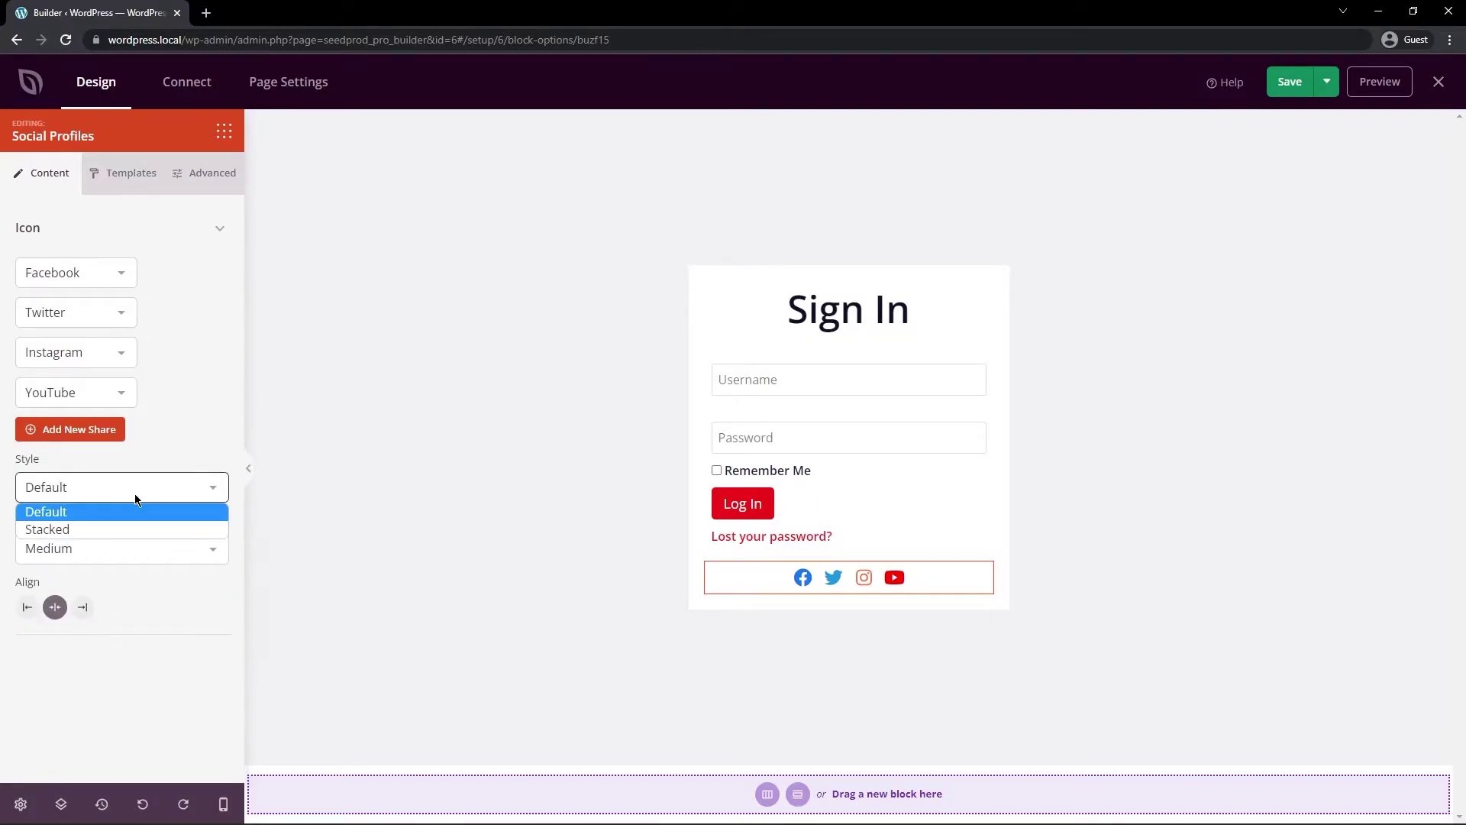
click(108, 529)
click(118, 489)
click(76, 507)
click(61, 543)
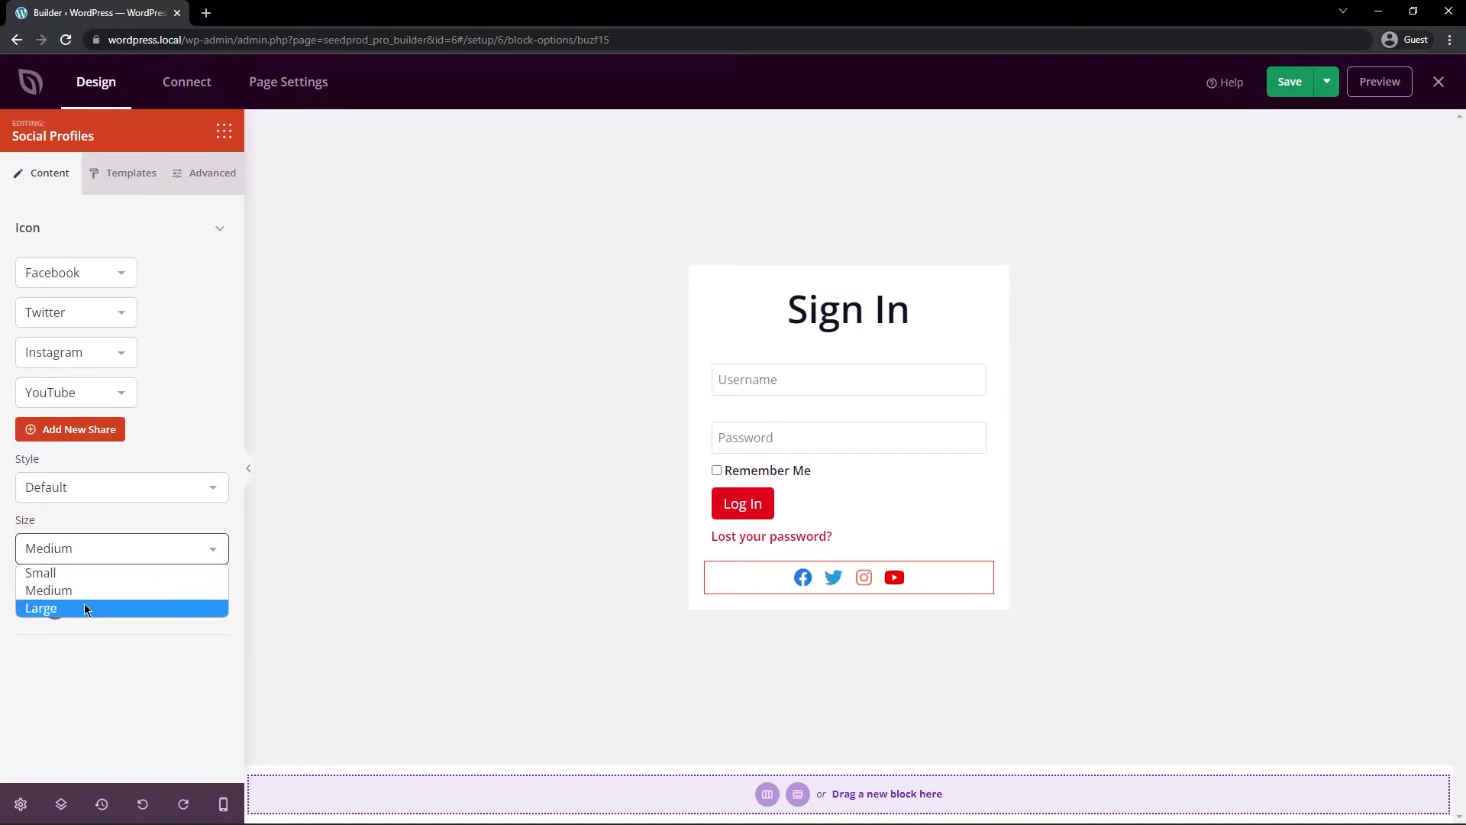
click(84, 603)
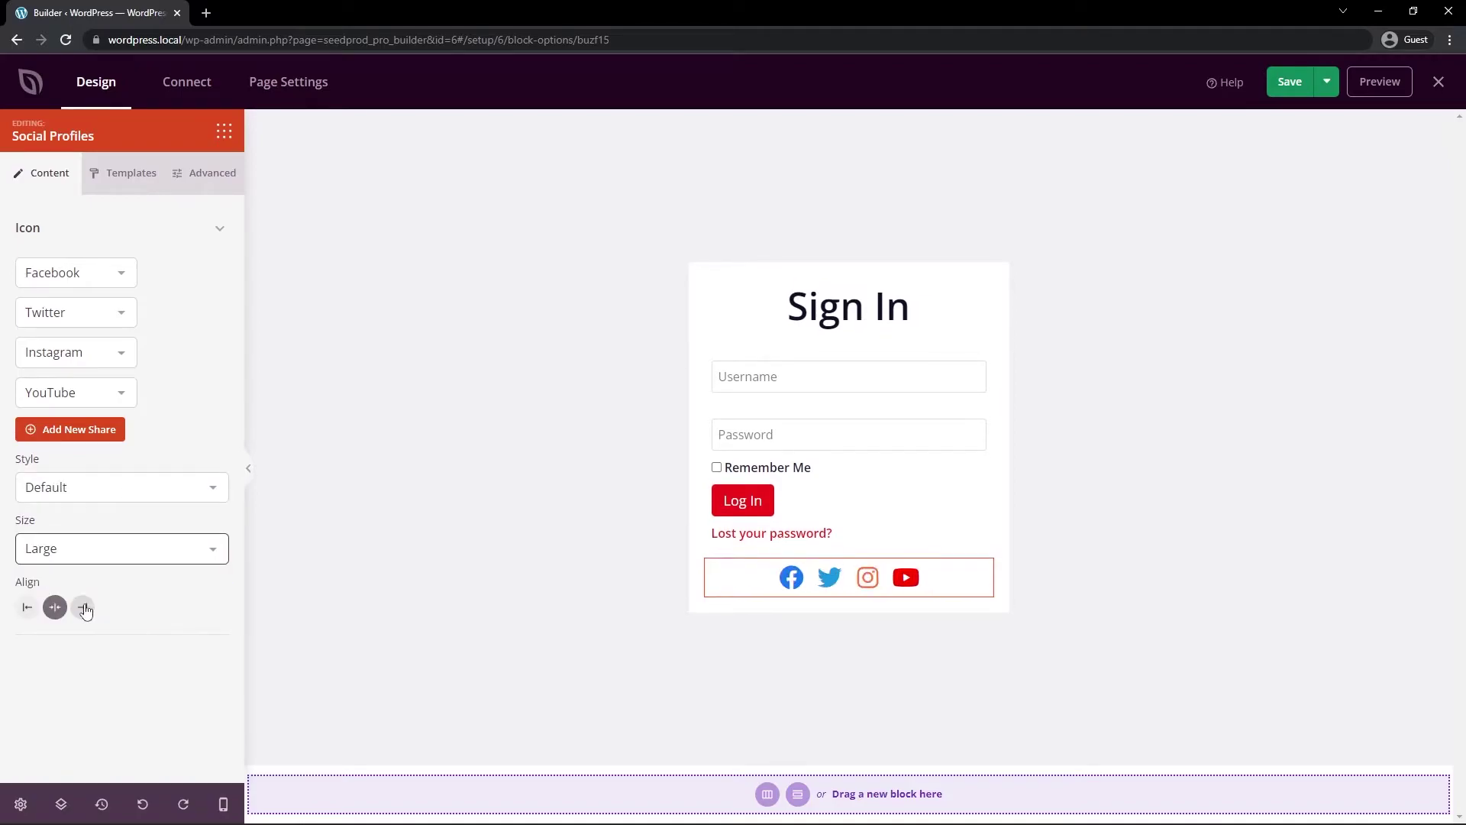
Step: Apply the coloured rounded-square Stacked template style and shrink the icons to size 20
click(127, 183)
scroll(117, 382, down, 2)
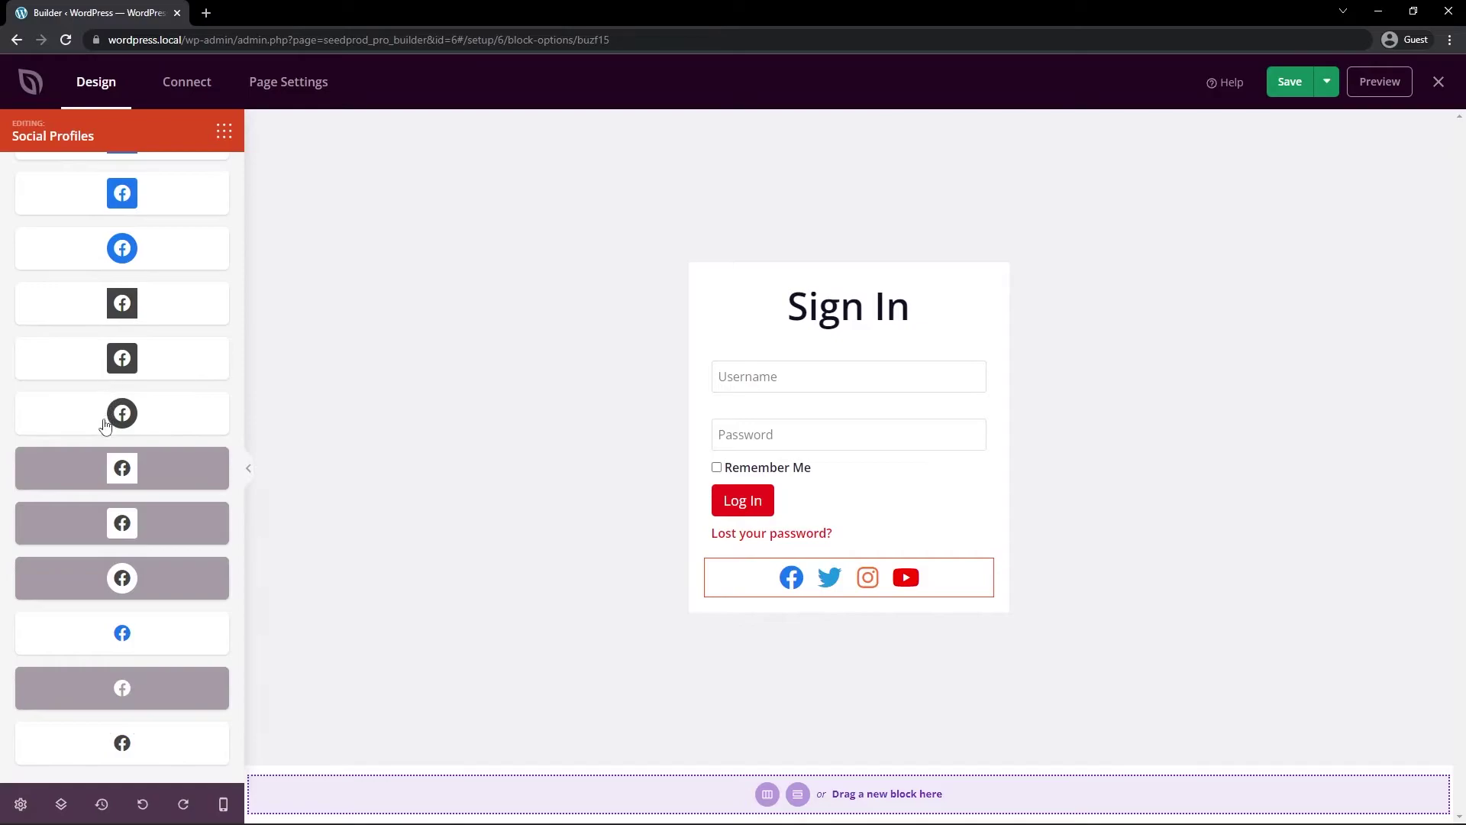
scroll(104, 425, up, 2)
click(120, 322)
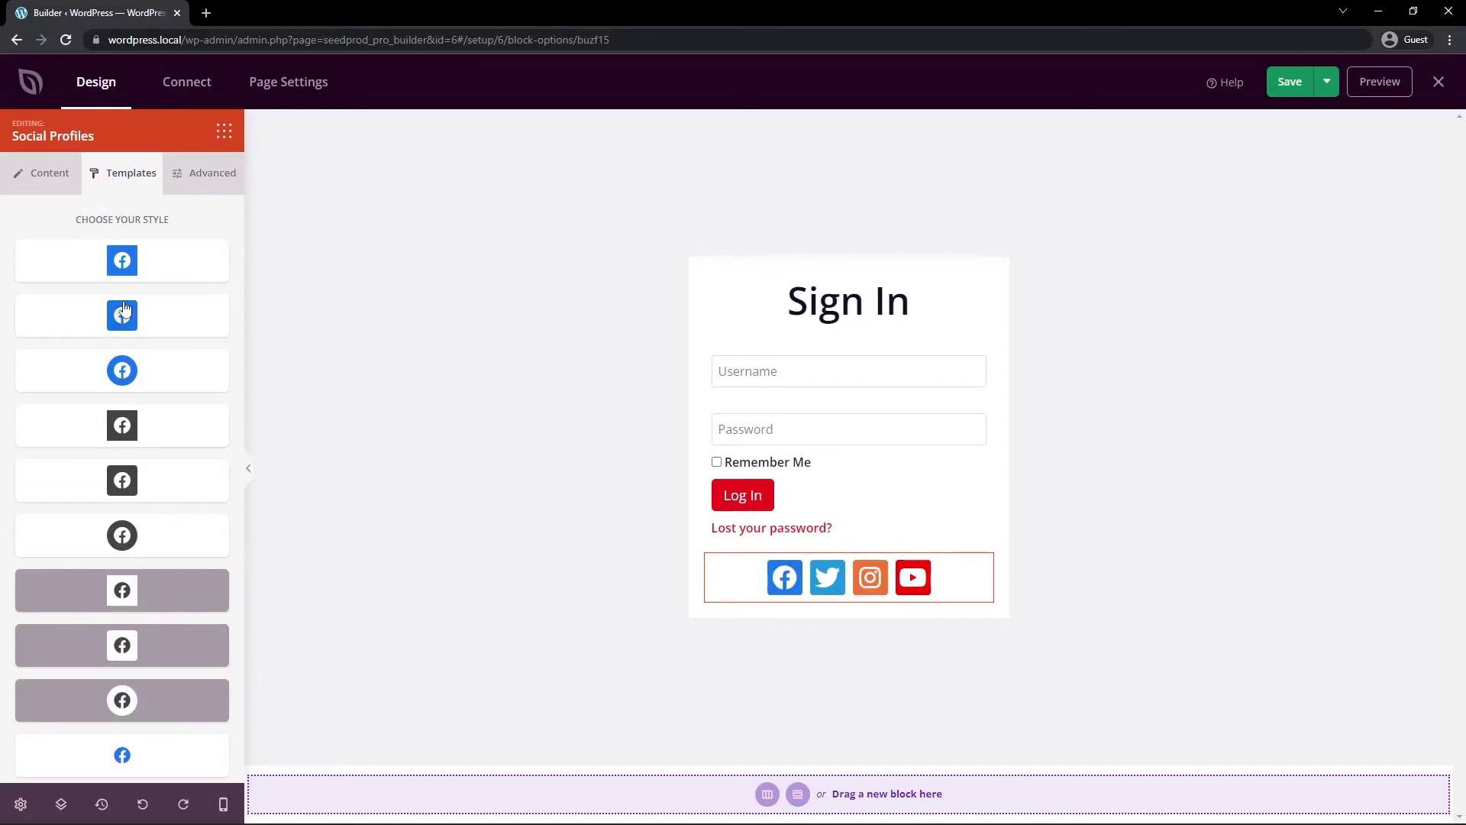
click(176, 174)
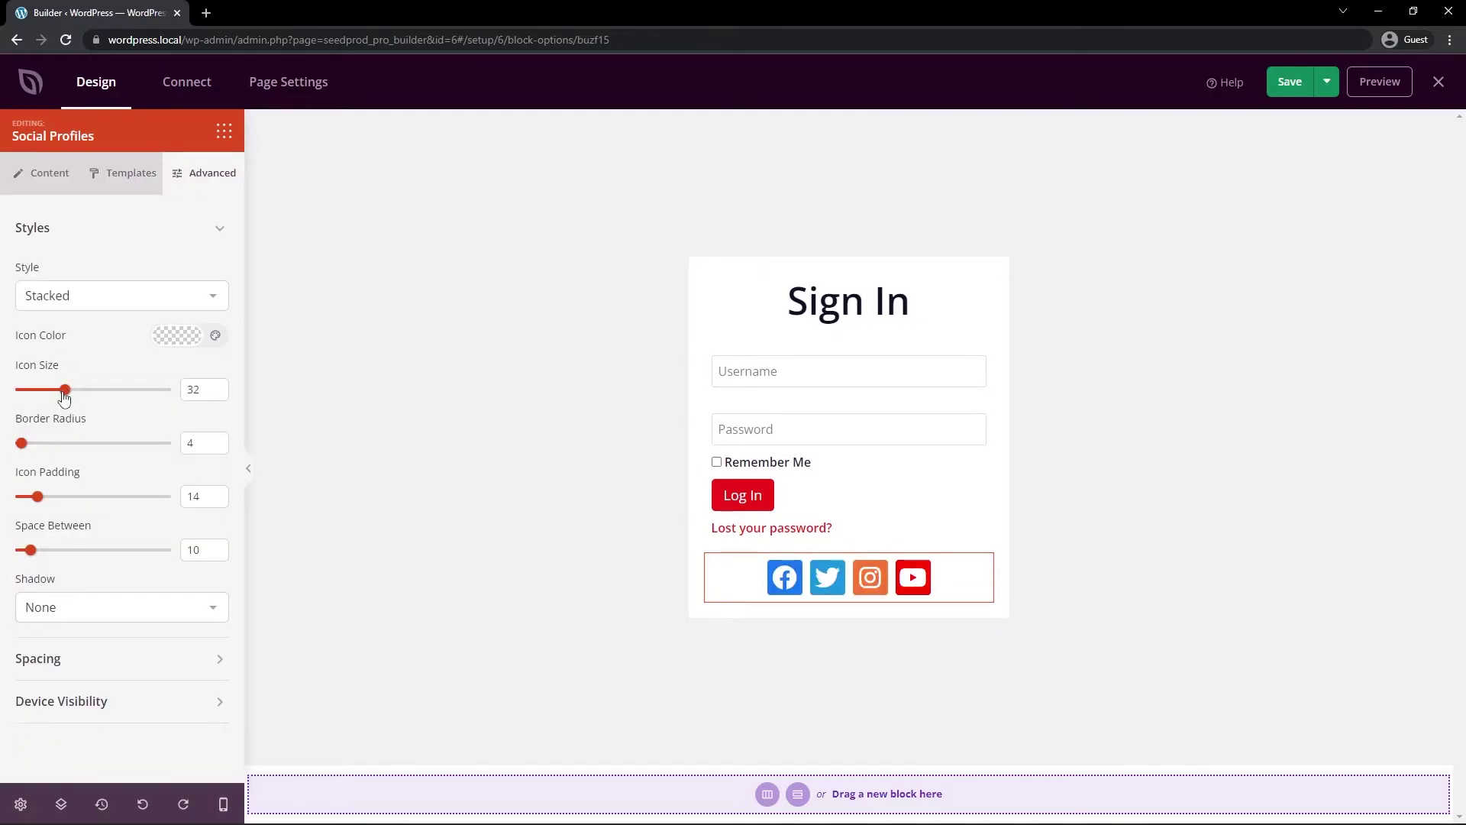
drag(64, 397, 47, 389)
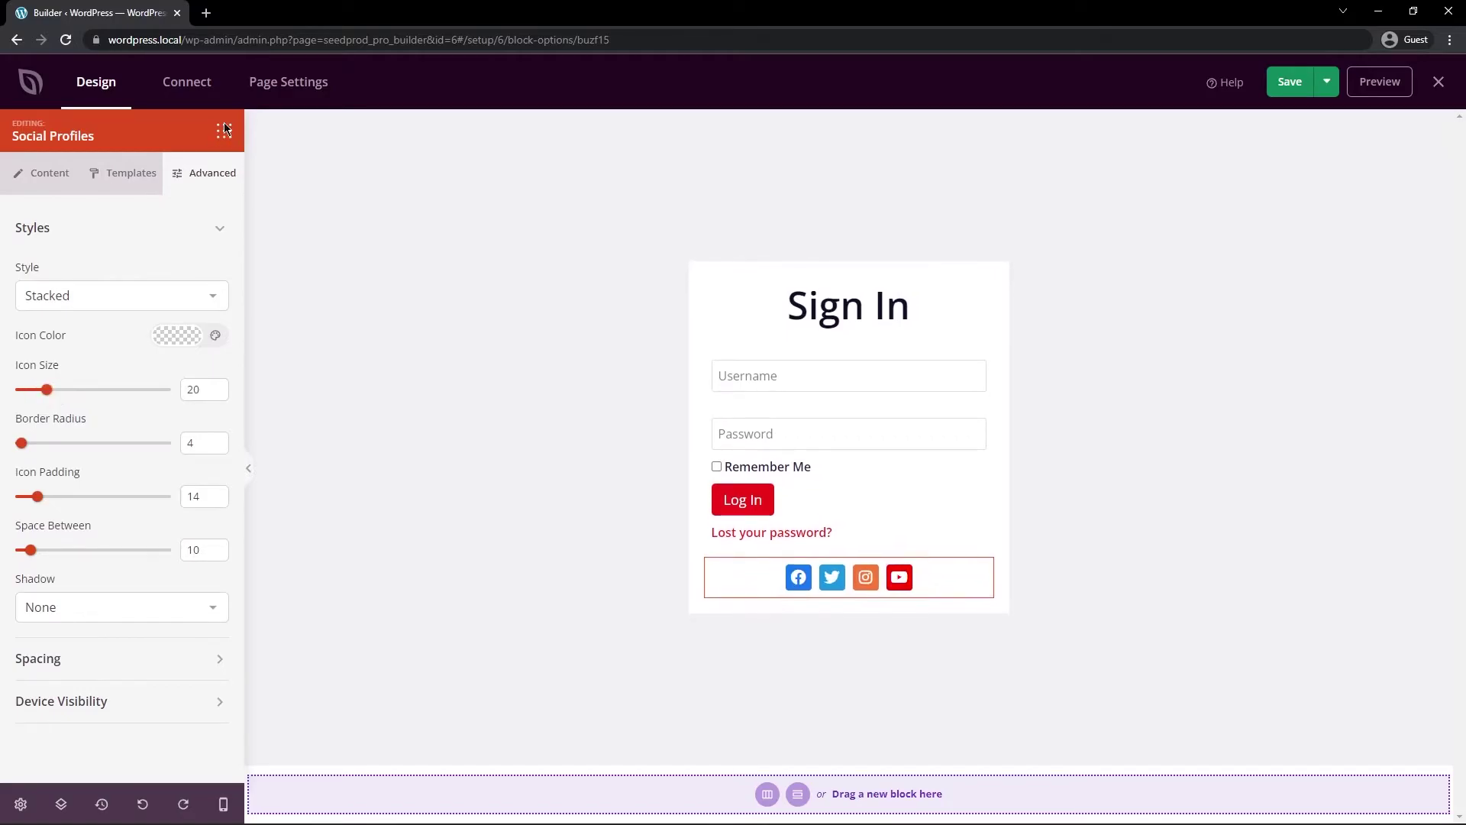
Step: Clear the 'social' block search so the full block list shows again
click(224, 130)
double_click(122, 184)
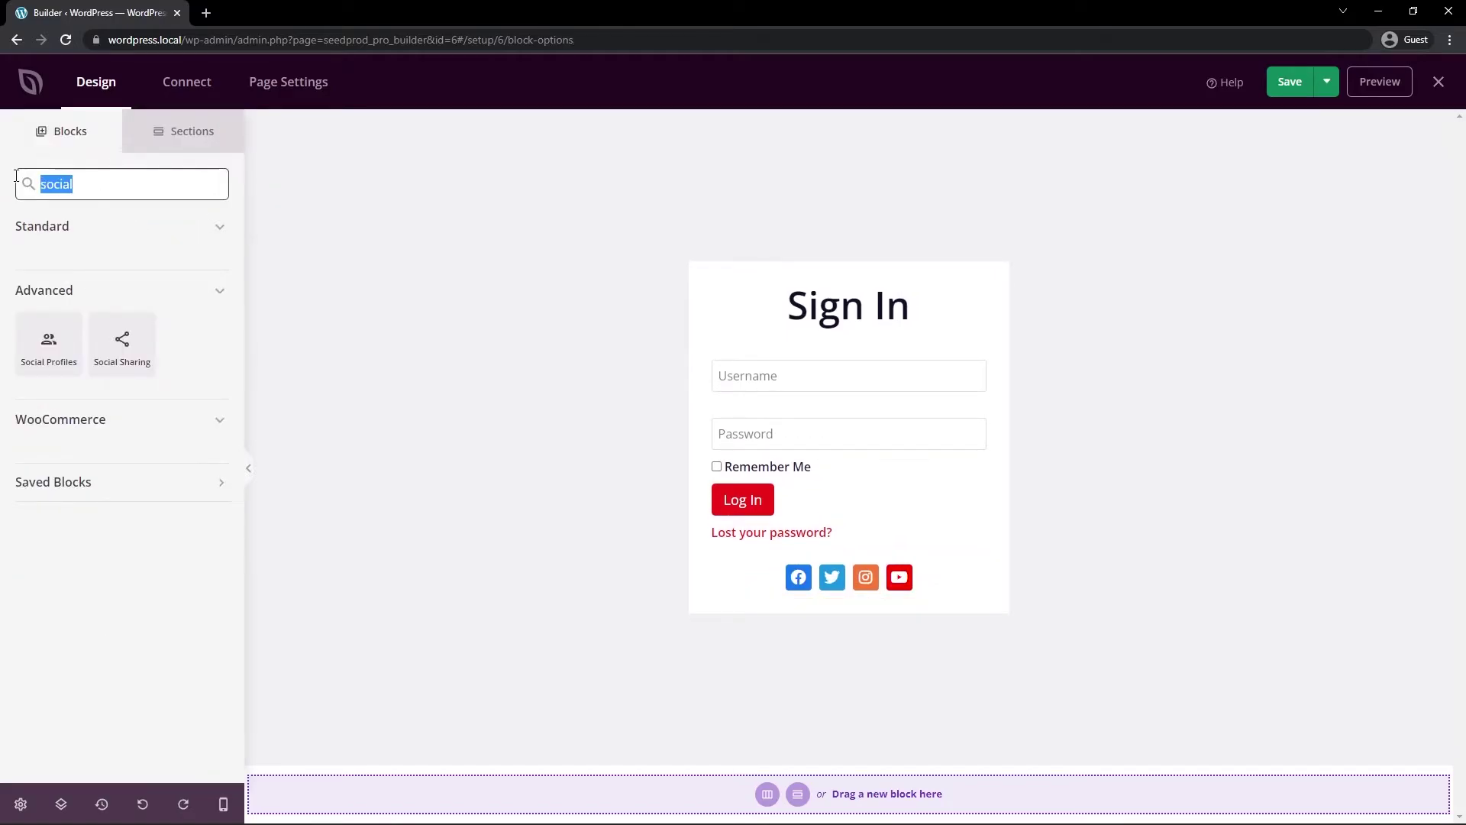
key(BackSpace)
scroll(153, 326, down, 5)
scroll(152, 326, down, 5)
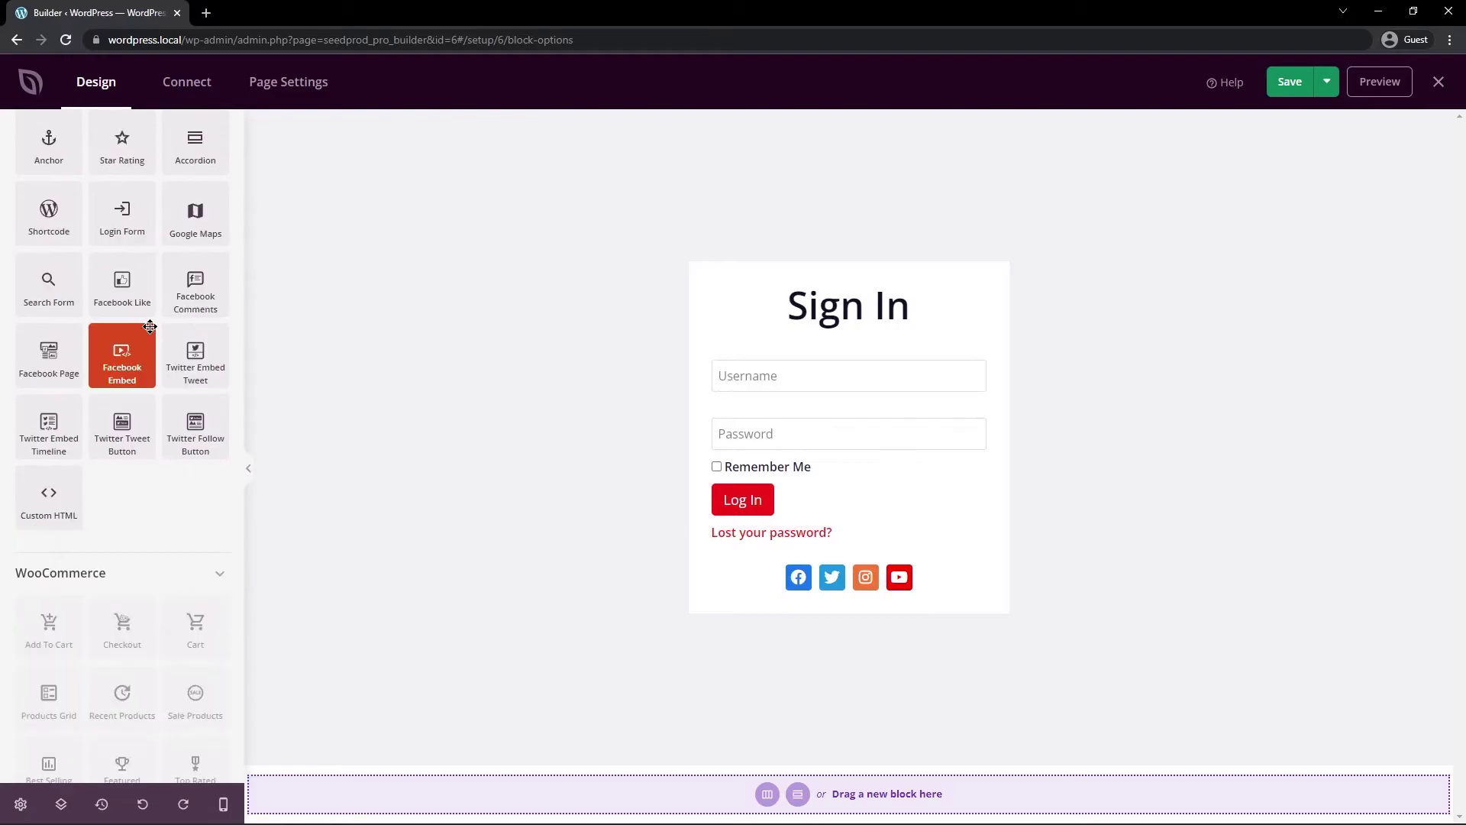
scroll(130, 336, up, 15)
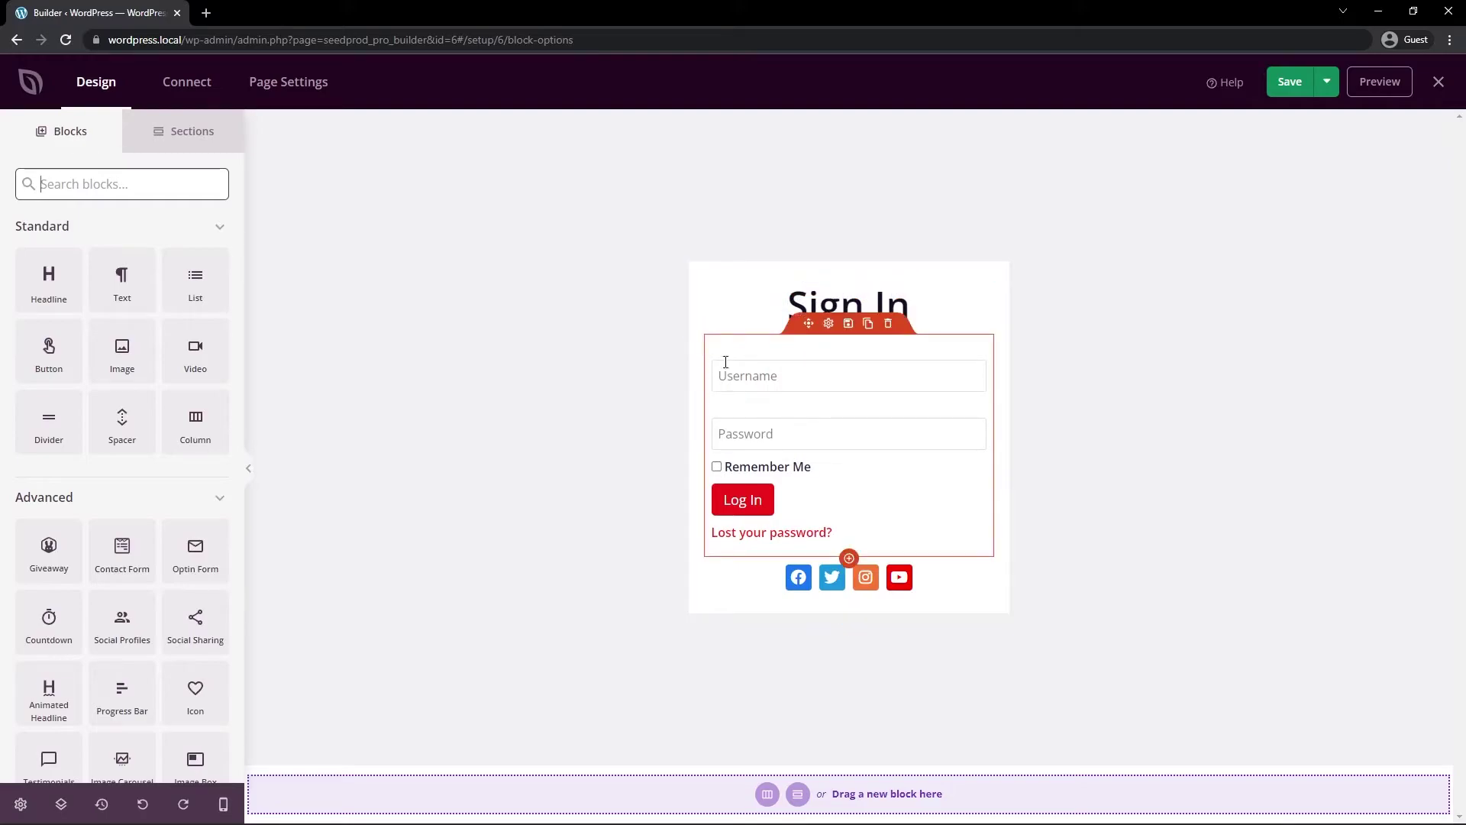
Step: In Global Settings > Fonts, apply the Poppins headings / Roboto body font pairing
click(21, 805)
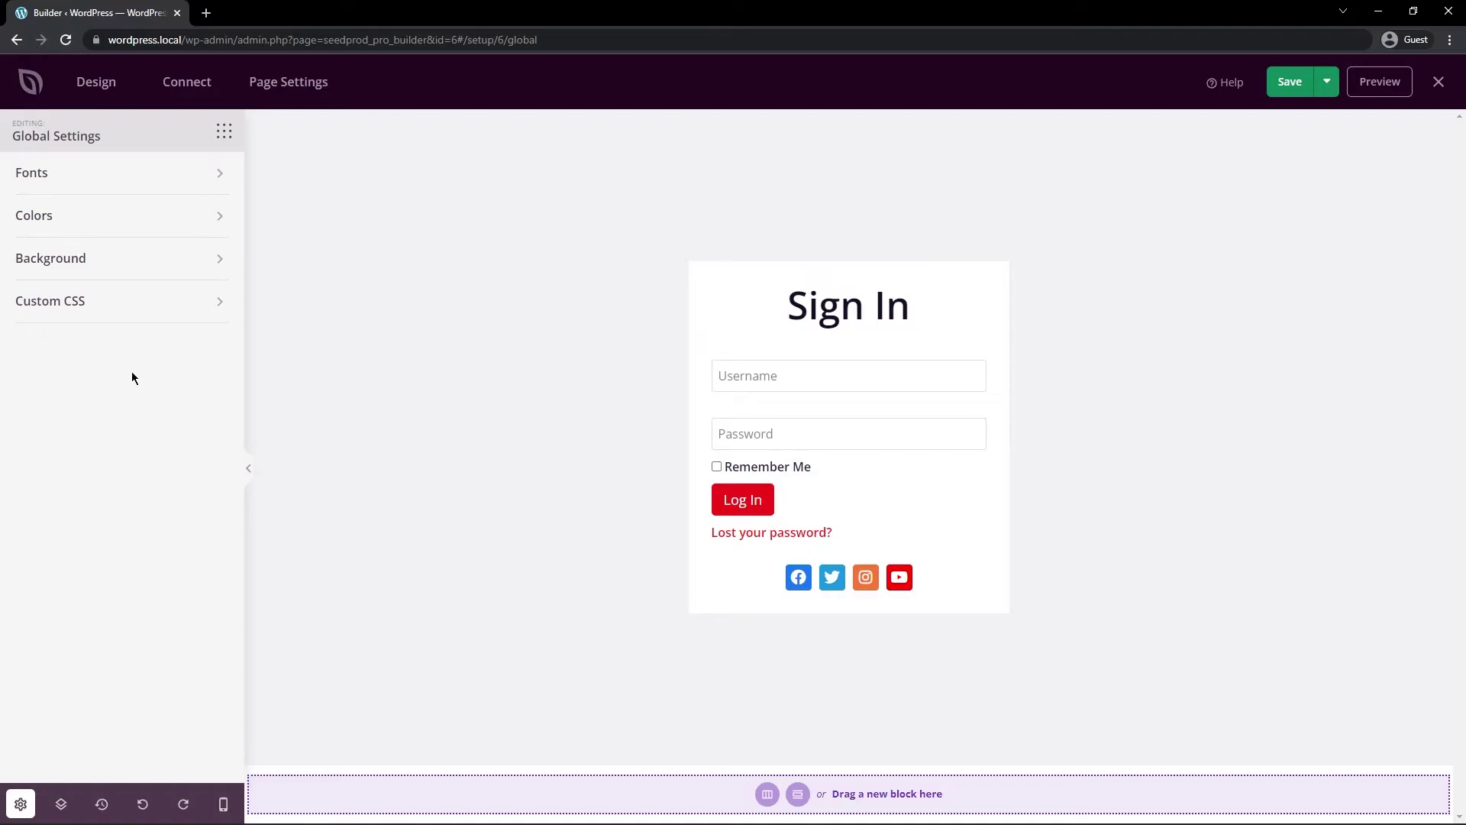
click(46, 169)
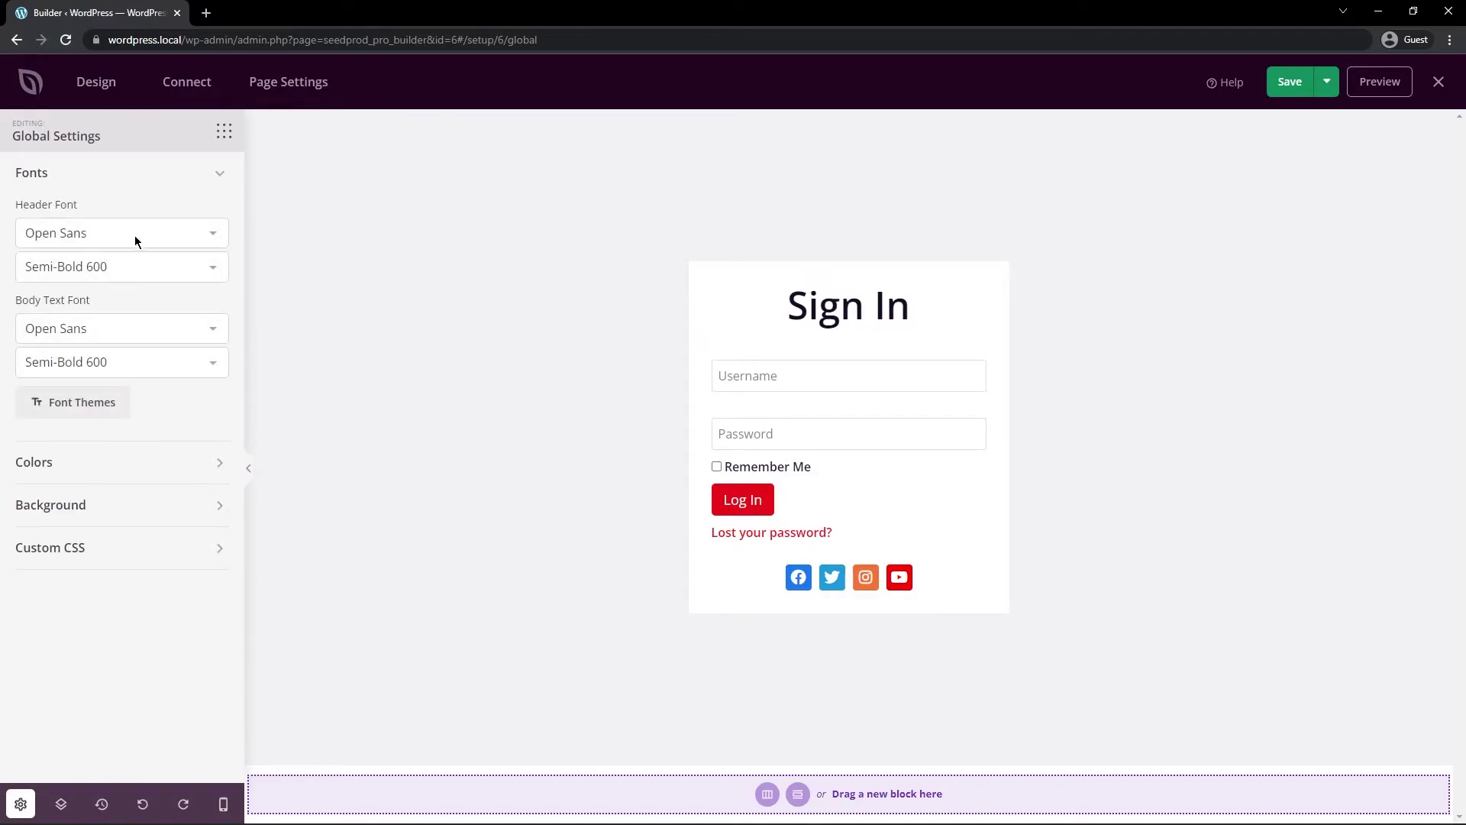
click(76, 241)
scroll(115, 428, up, 15)
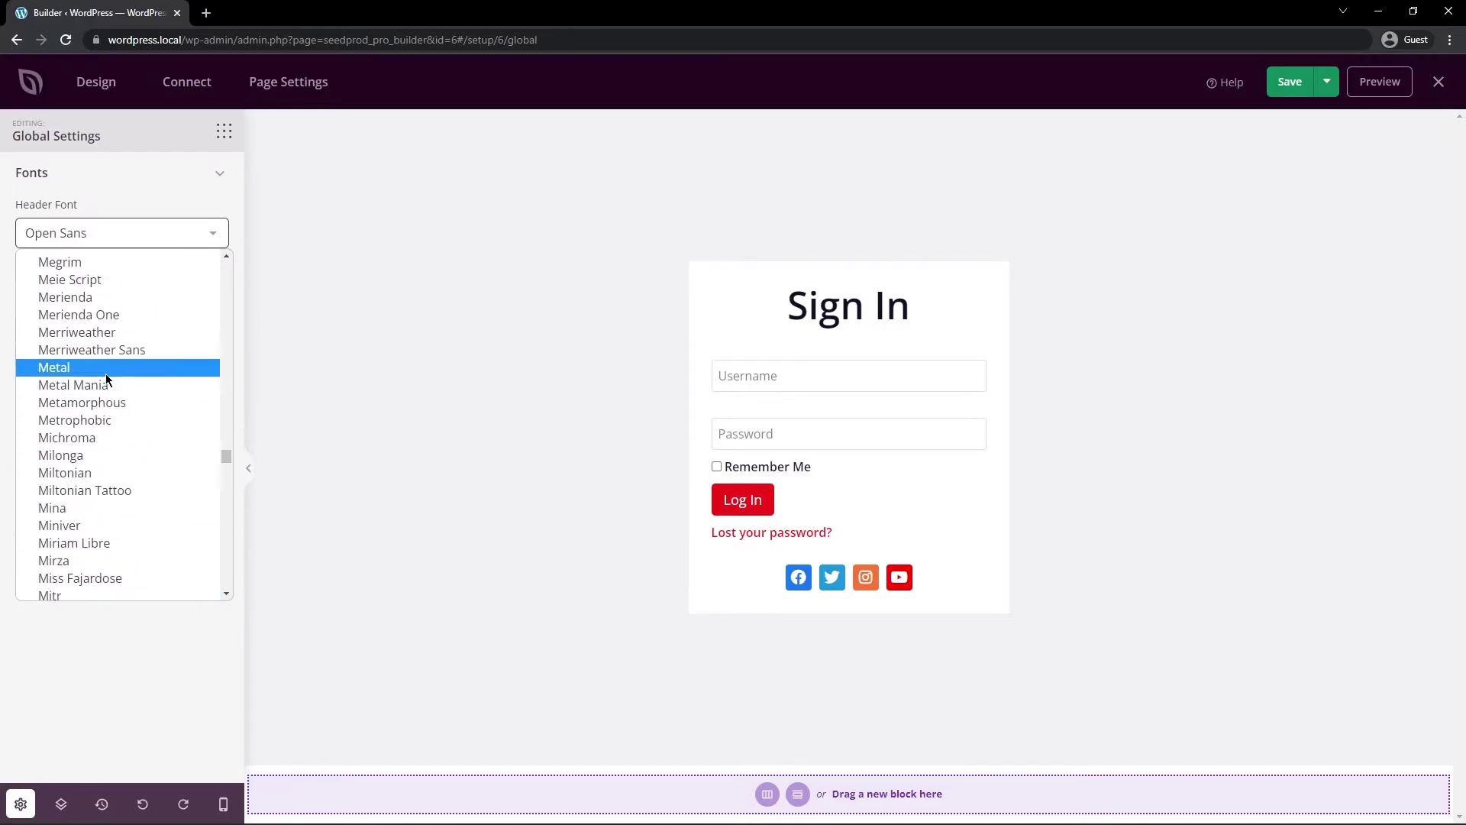
click(106, 334)
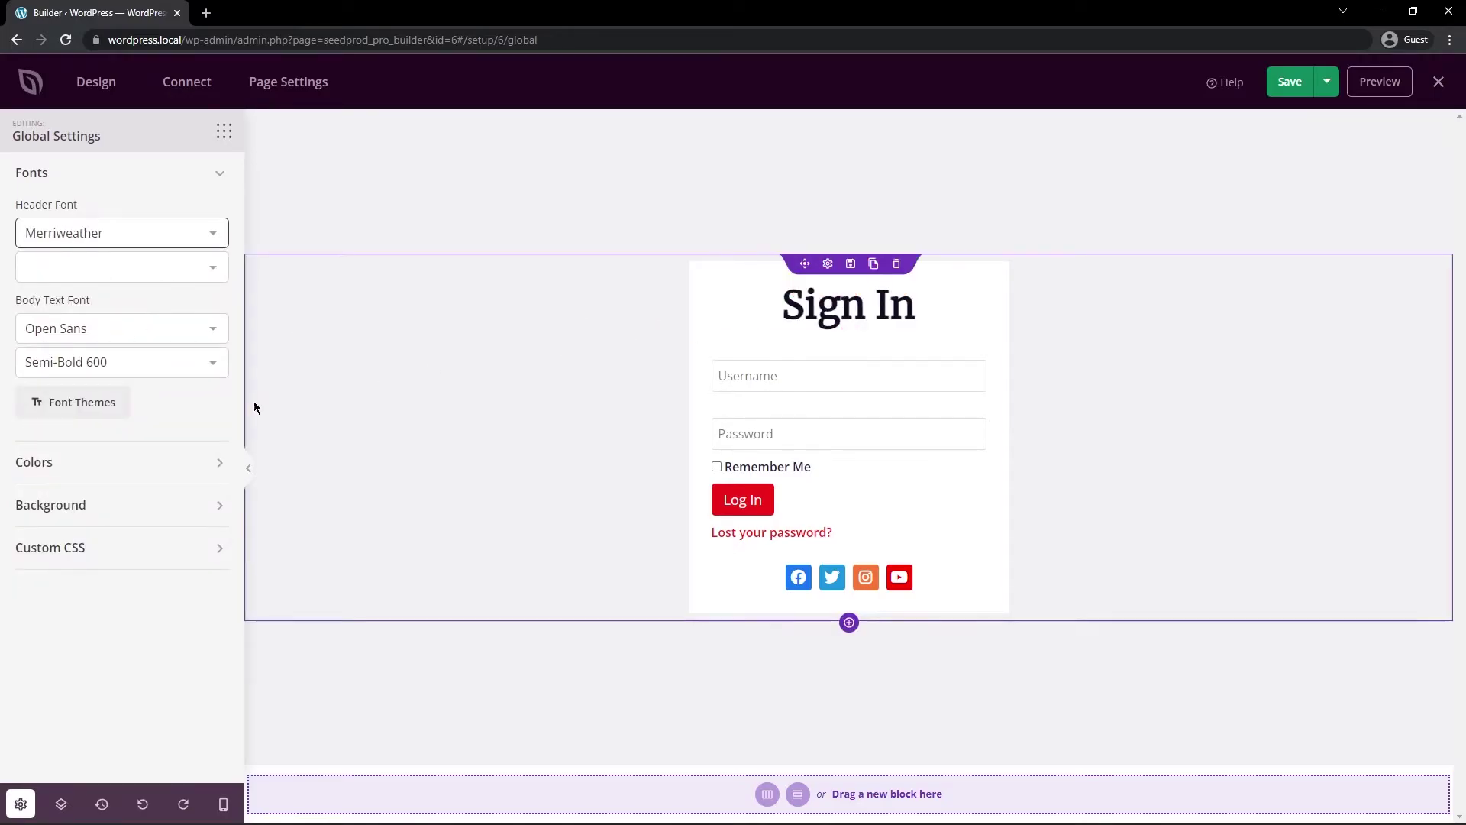
click(99, 330)
scroll(87, 427, up, 5)
click(78, 368)
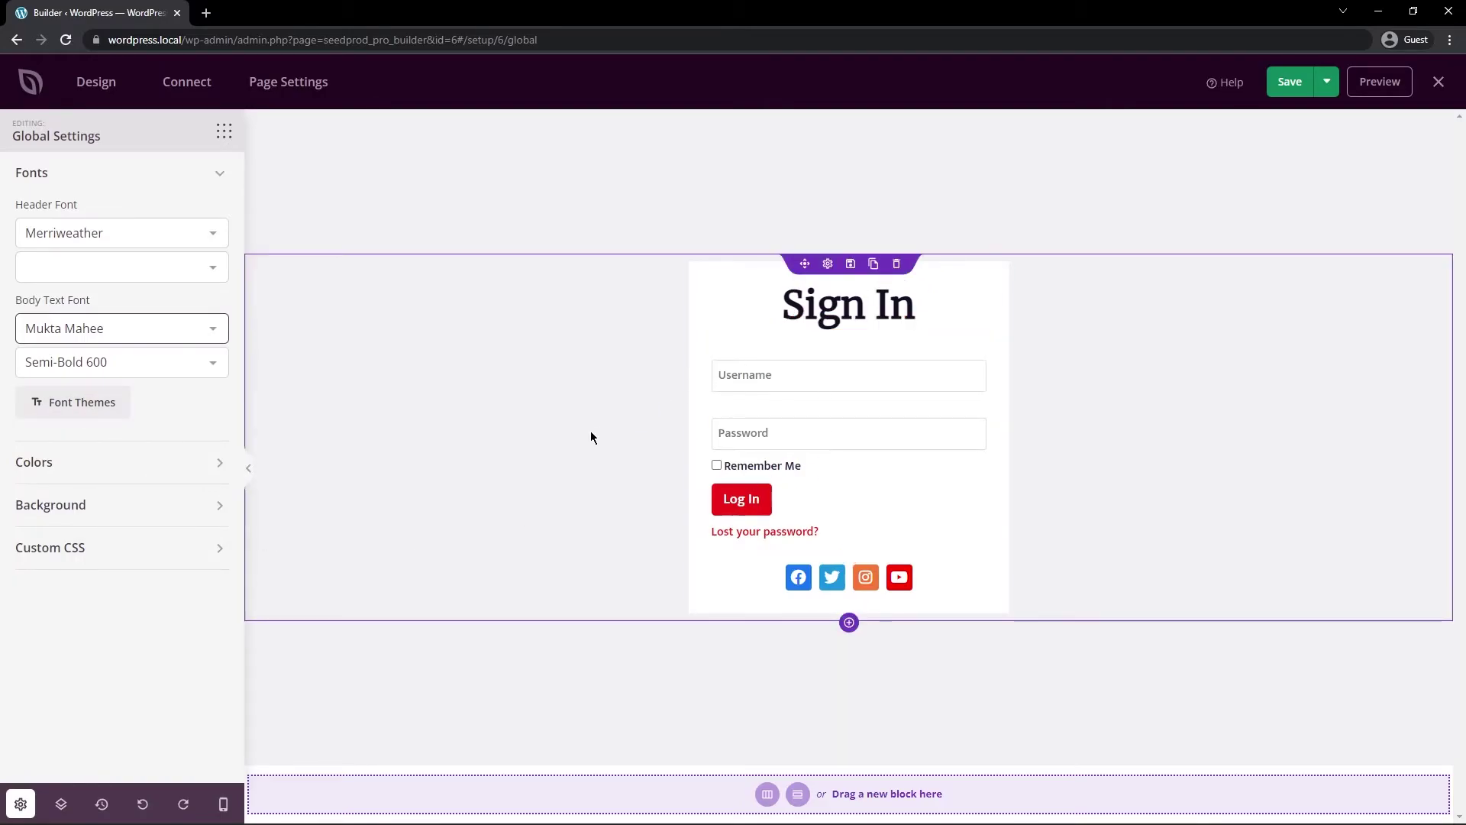
click(78, 405)
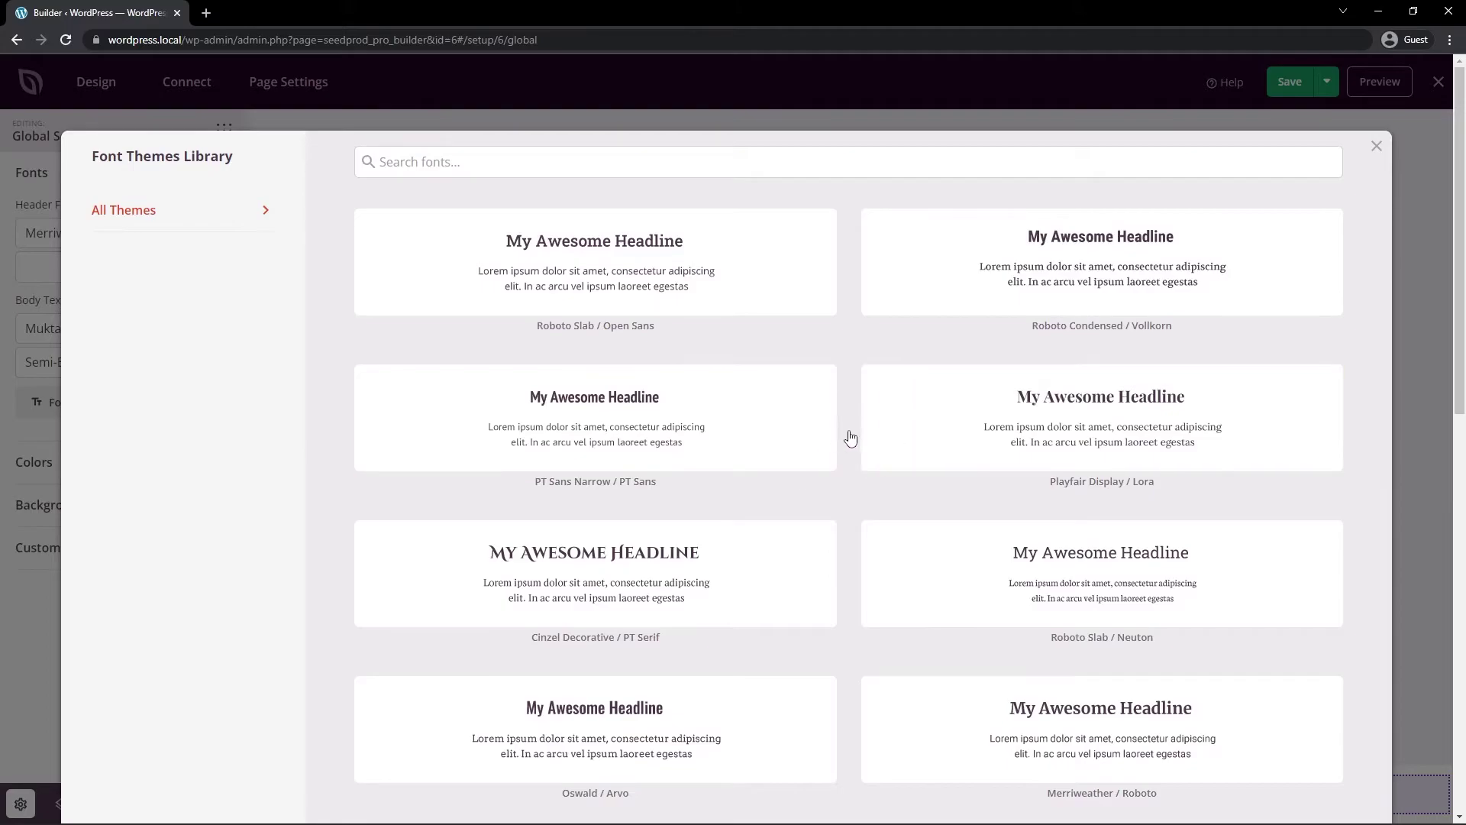
scroll(833, 382, down, 15)
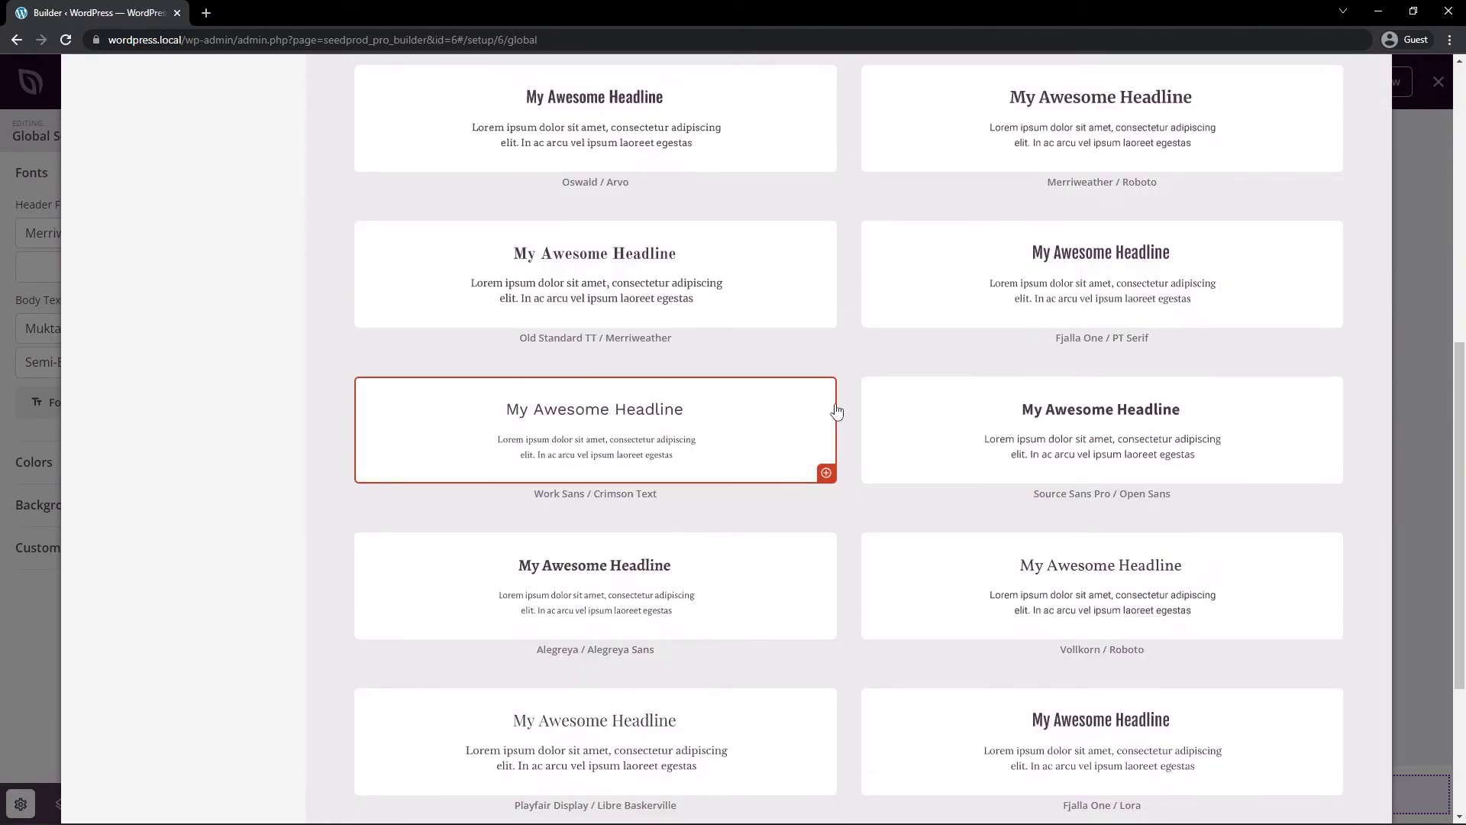
click(1165, 647)
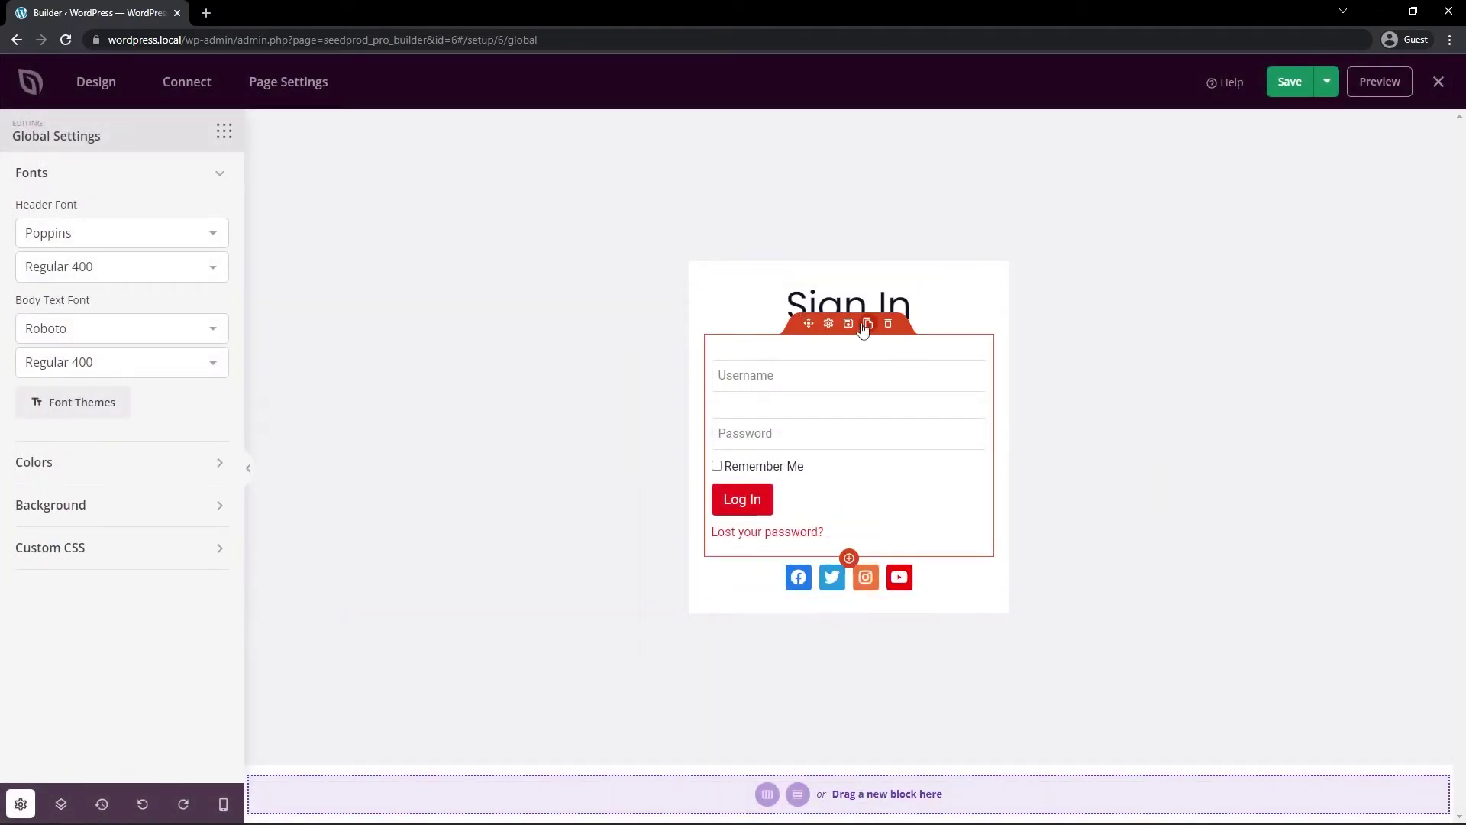
Step: Apply the green global colour palette, after trying and undoing the purple, pink and cyan one
click(97, 180)
click(59, 213)
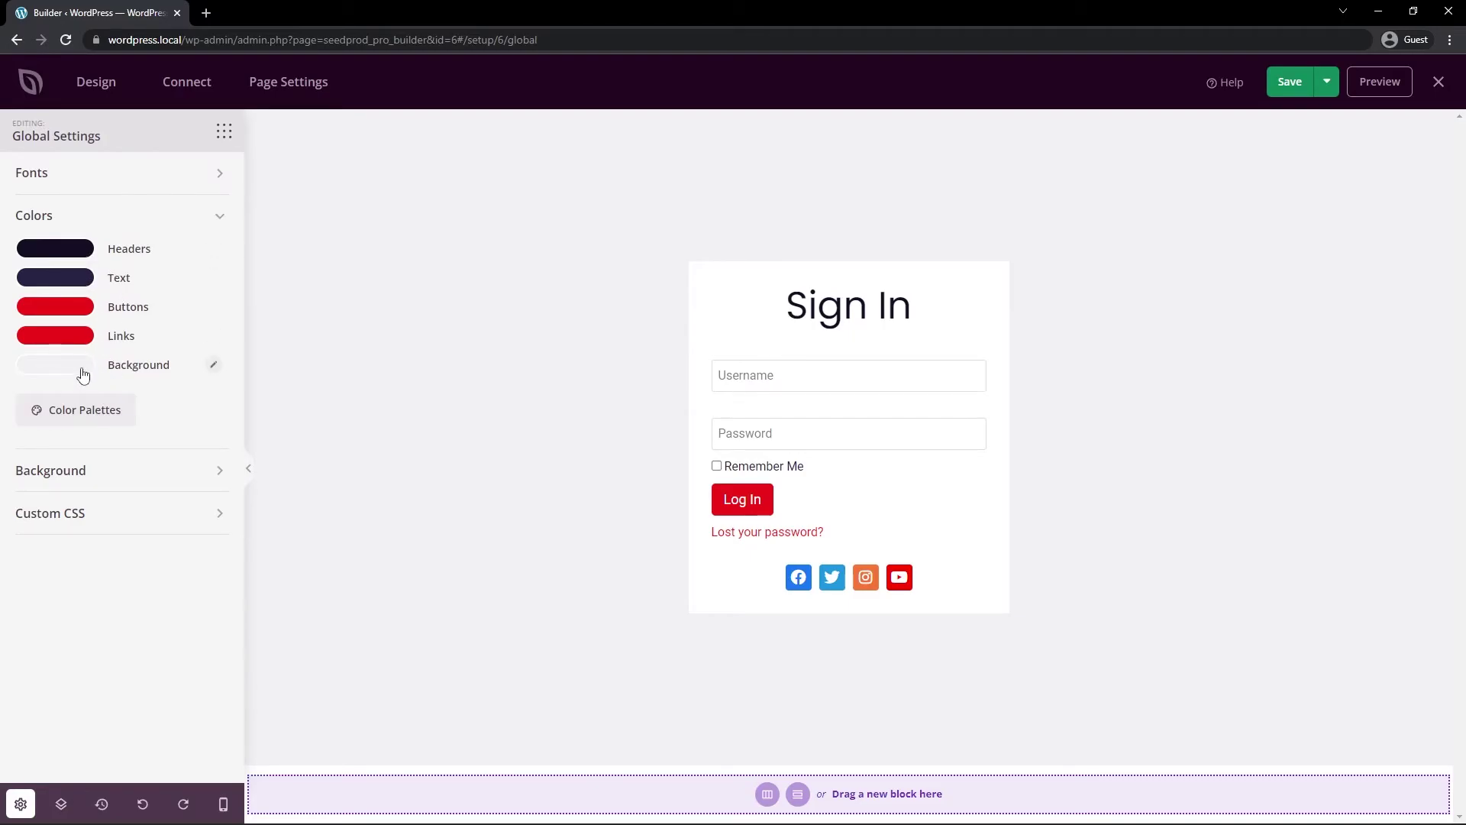
click(81, 413)
scroll(887, 456, down, 3)
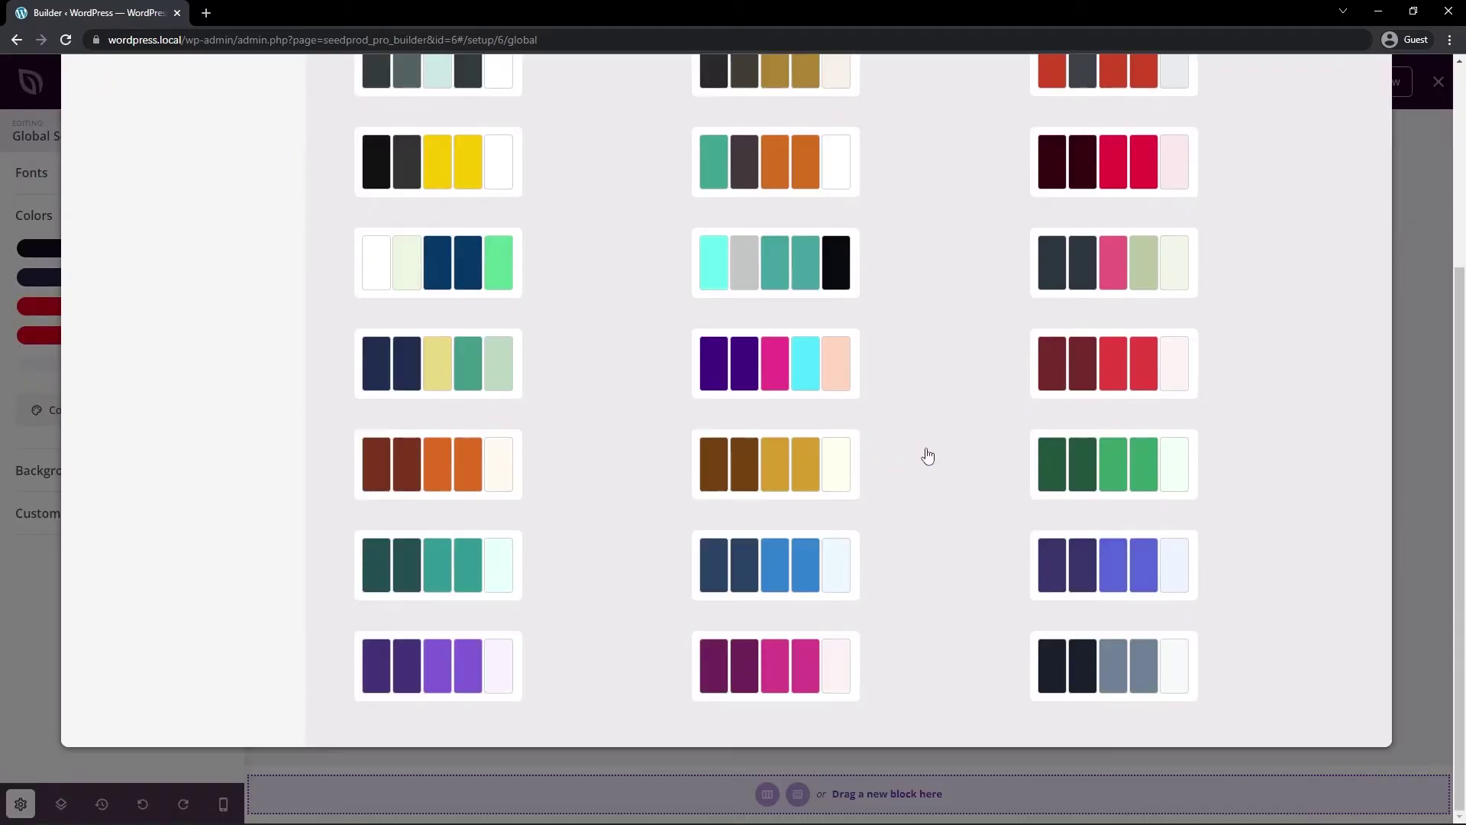
scroll(928, 456, up, 3)
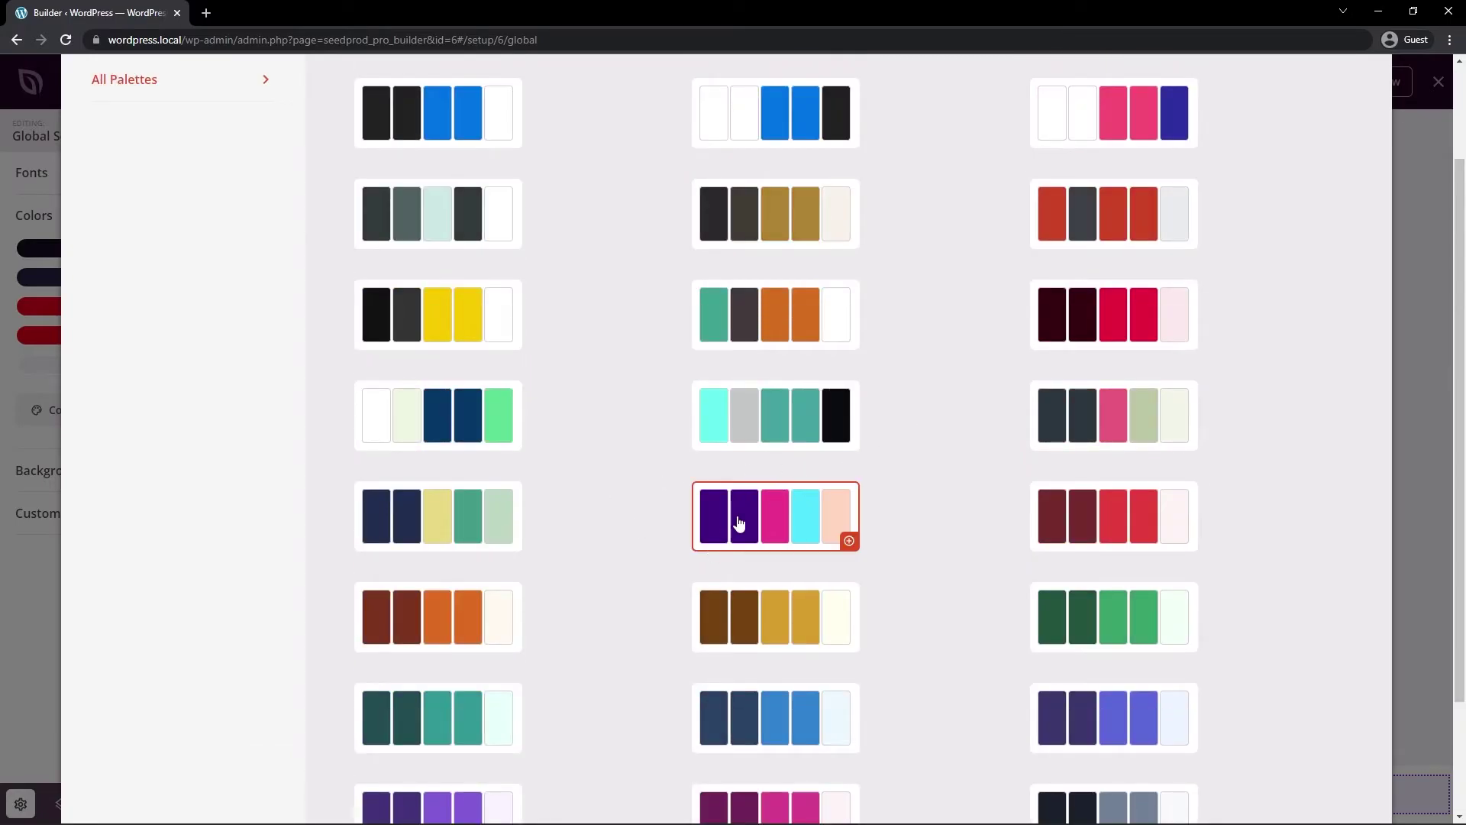
click(775, 526)
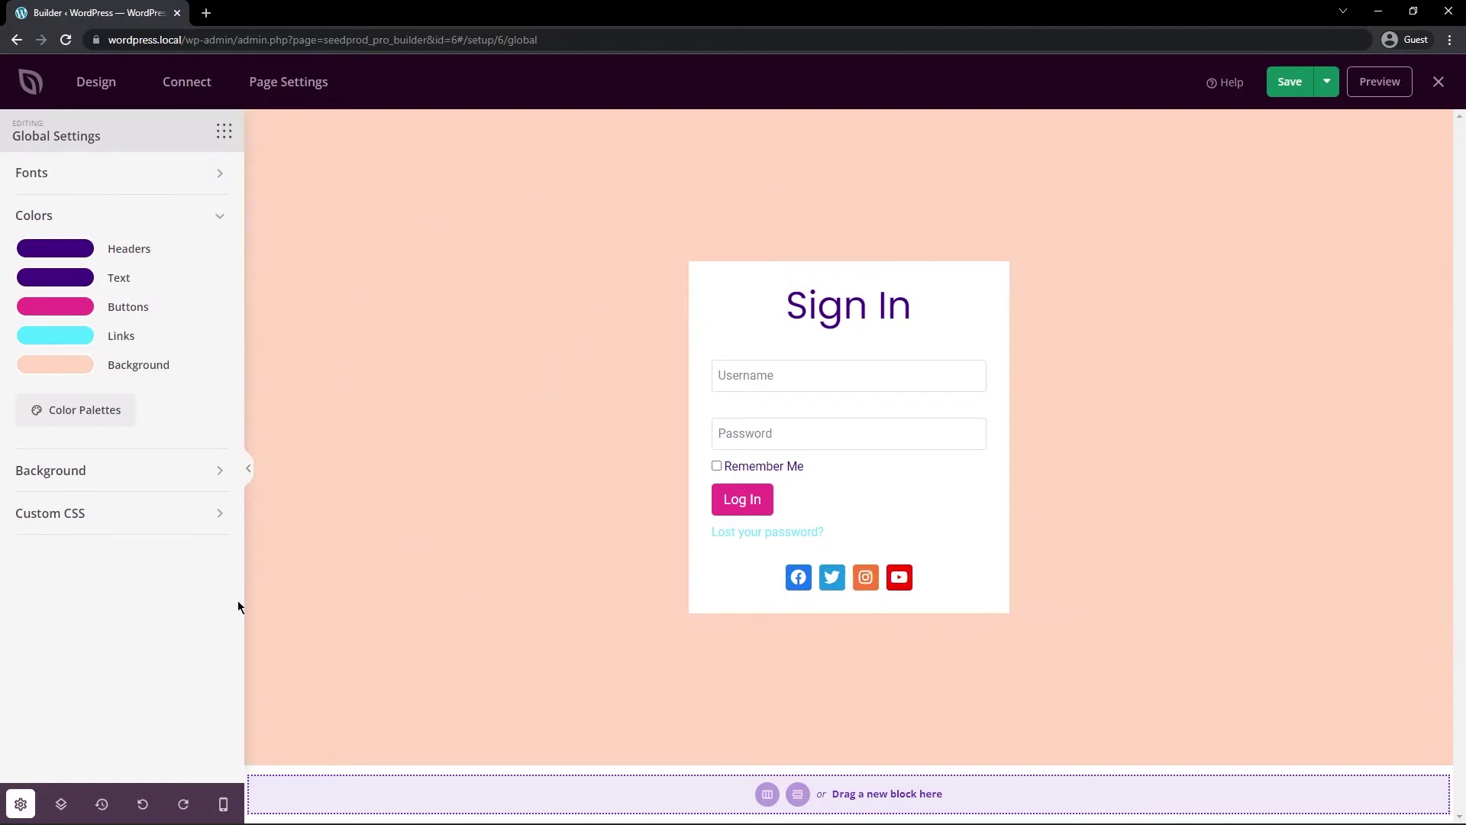
click(143, 806)
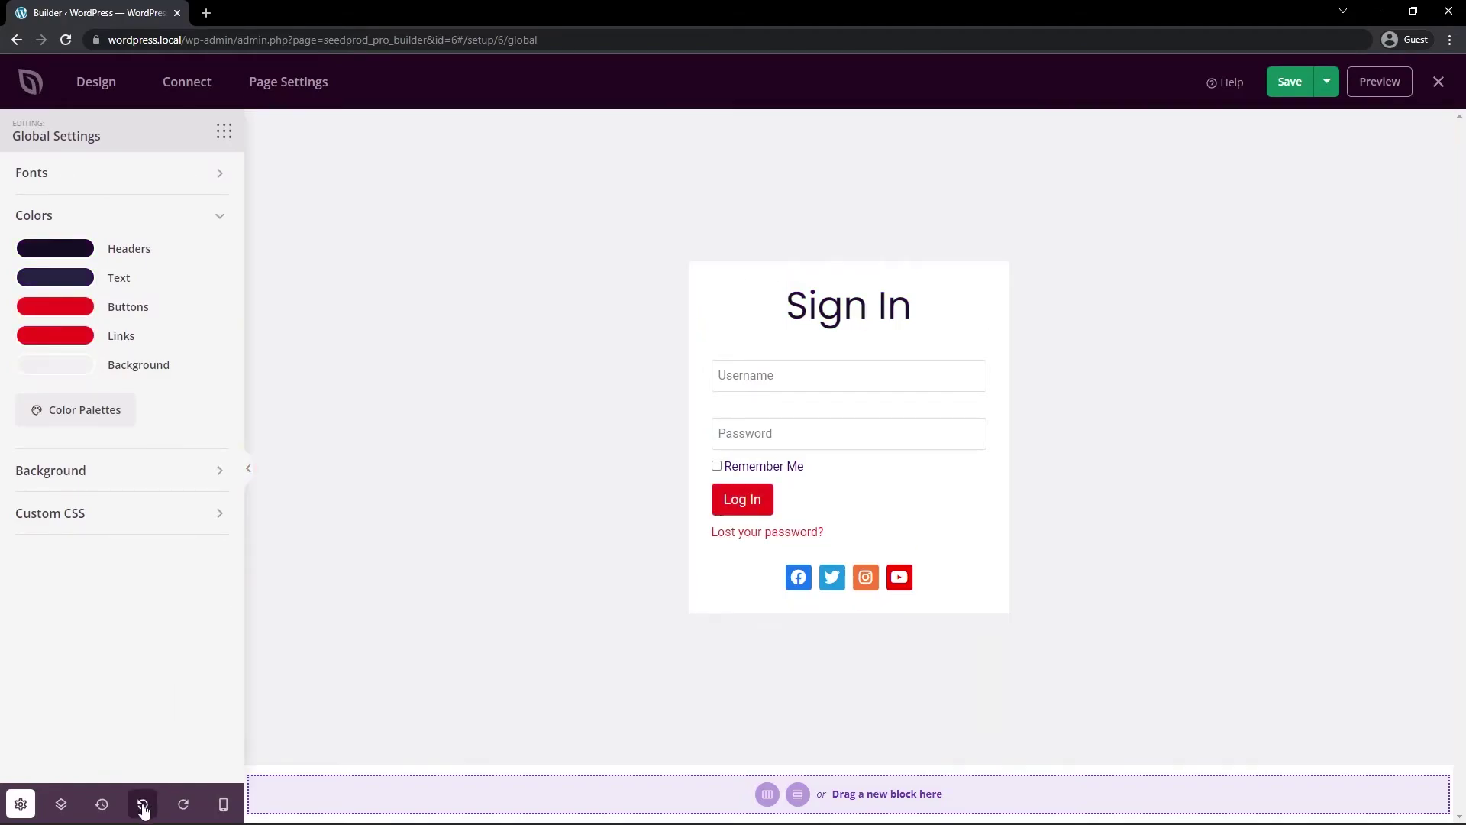
click(85, 411)
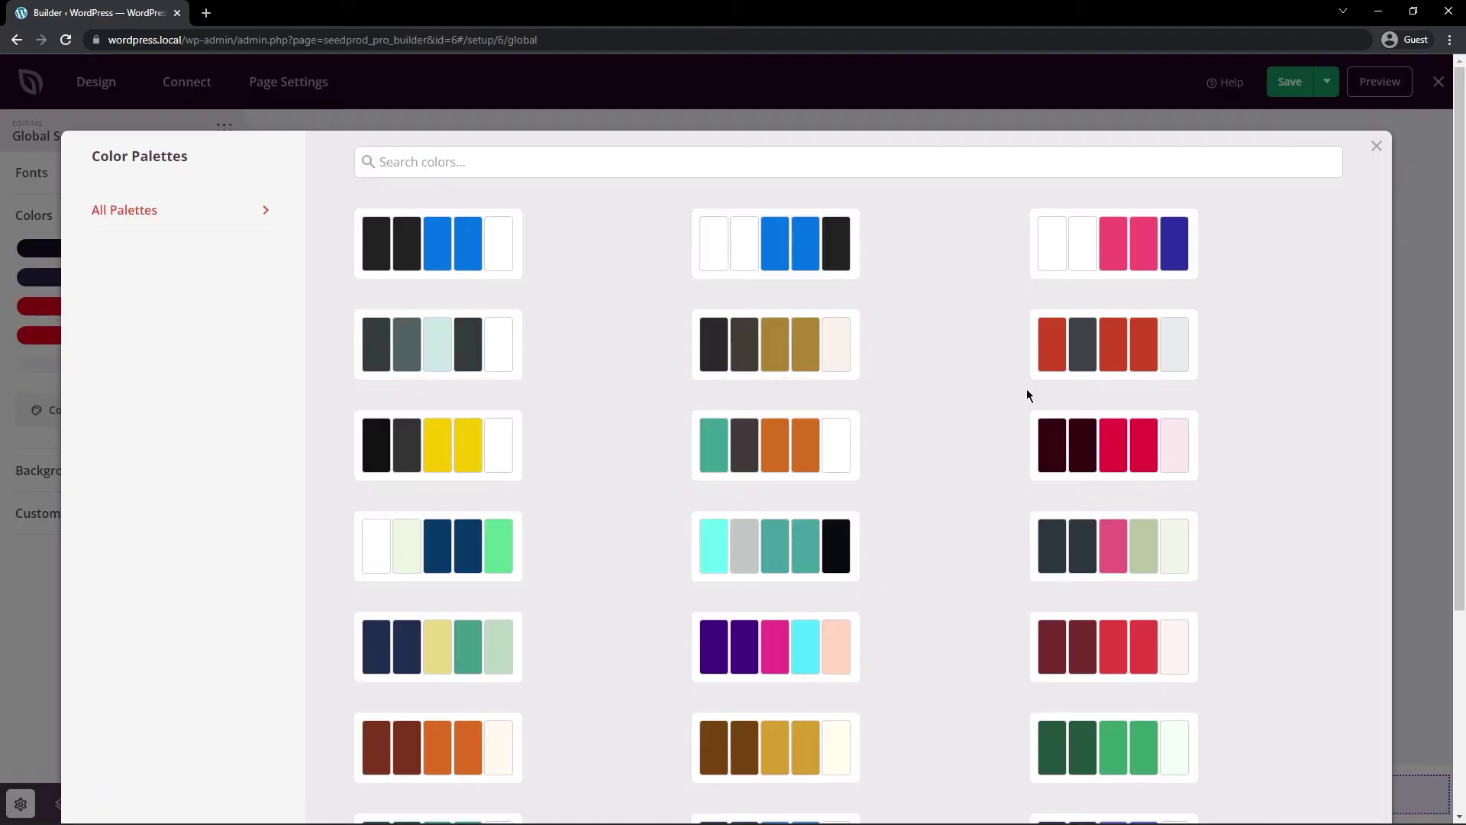
click(455, 252)
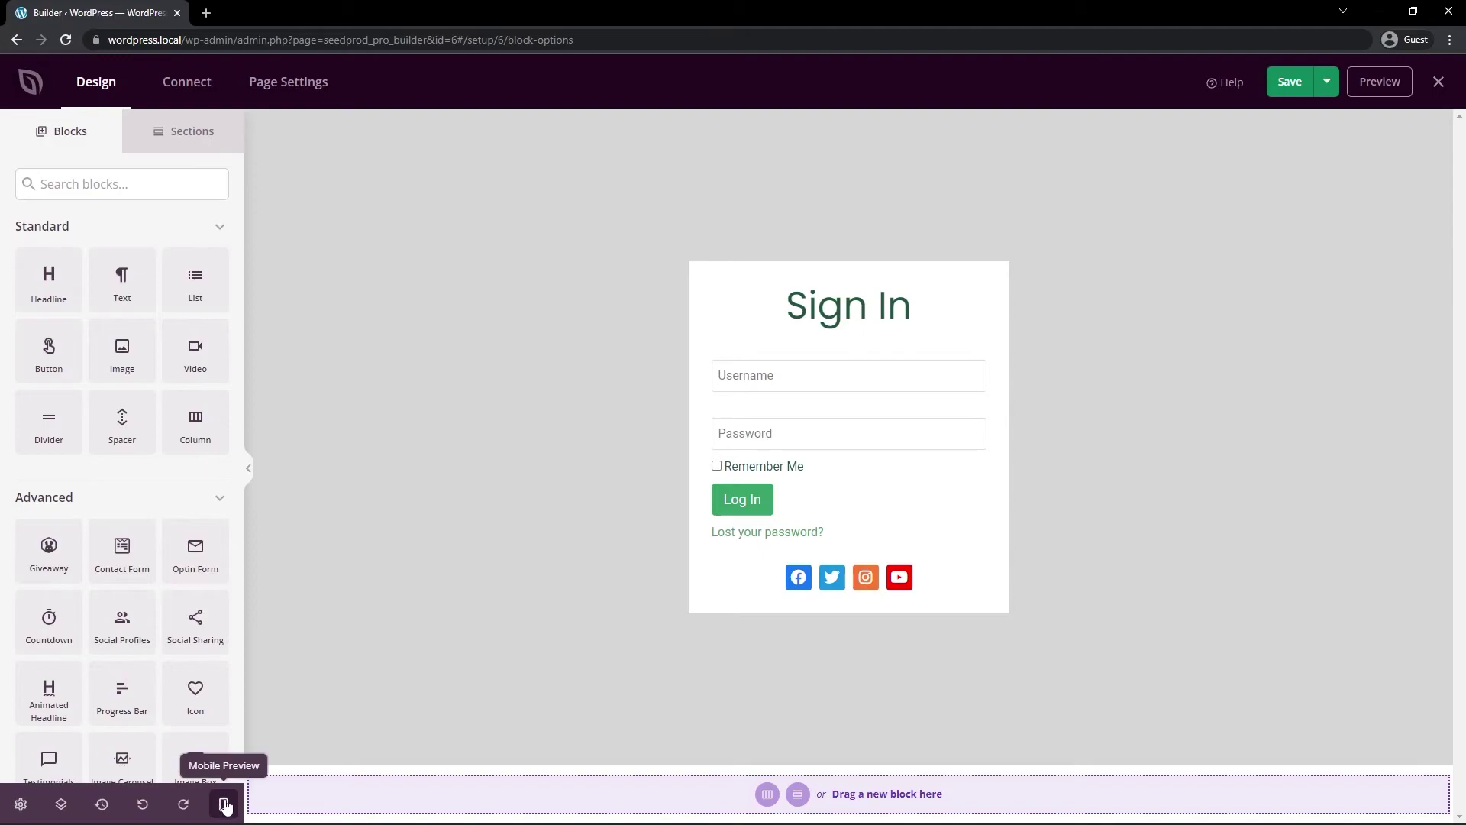
Step: Check the mobile preview, then save and publish the Sign In login page
click(225, 804)
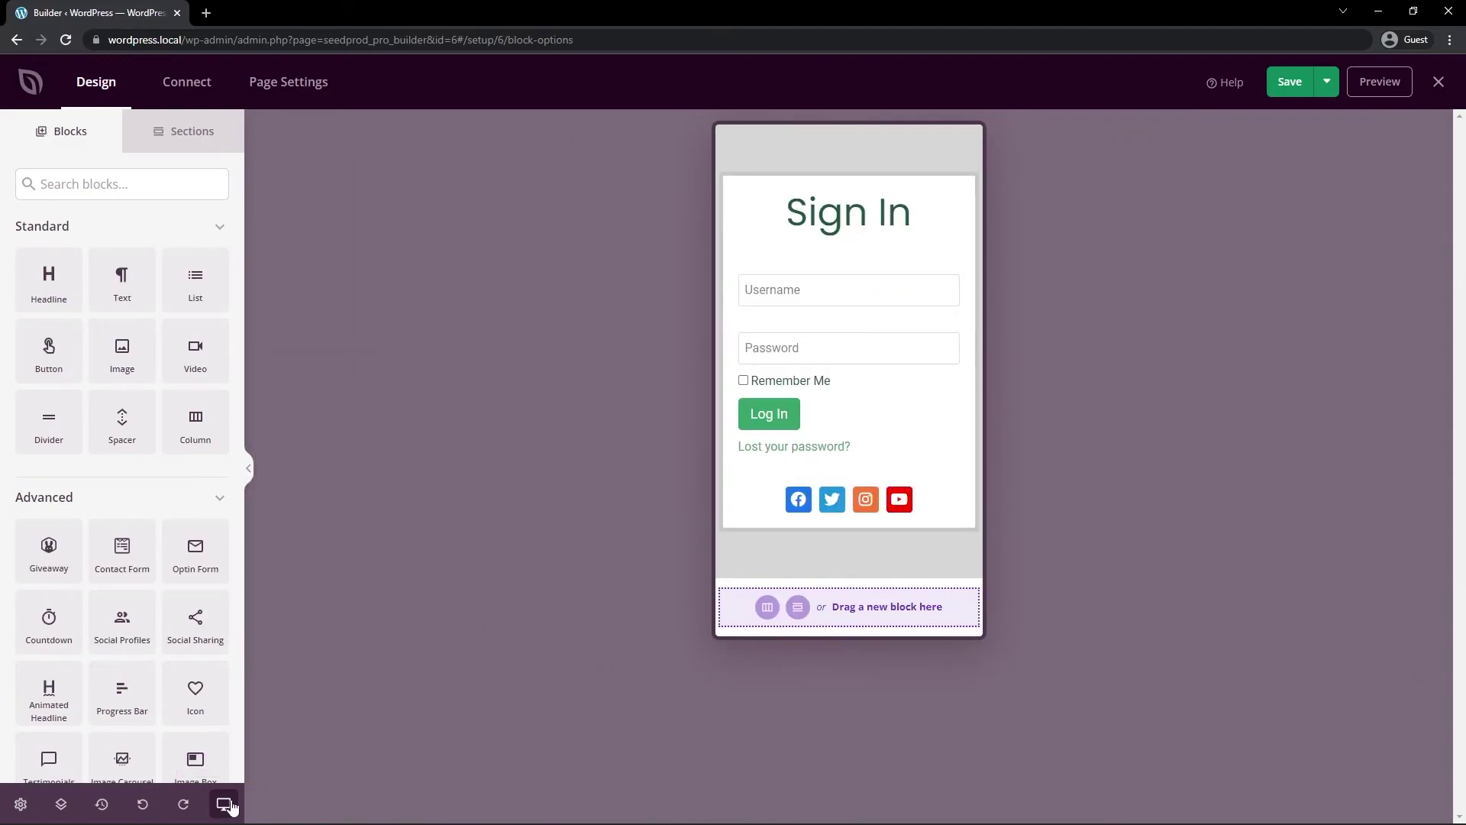
click(221, 803)
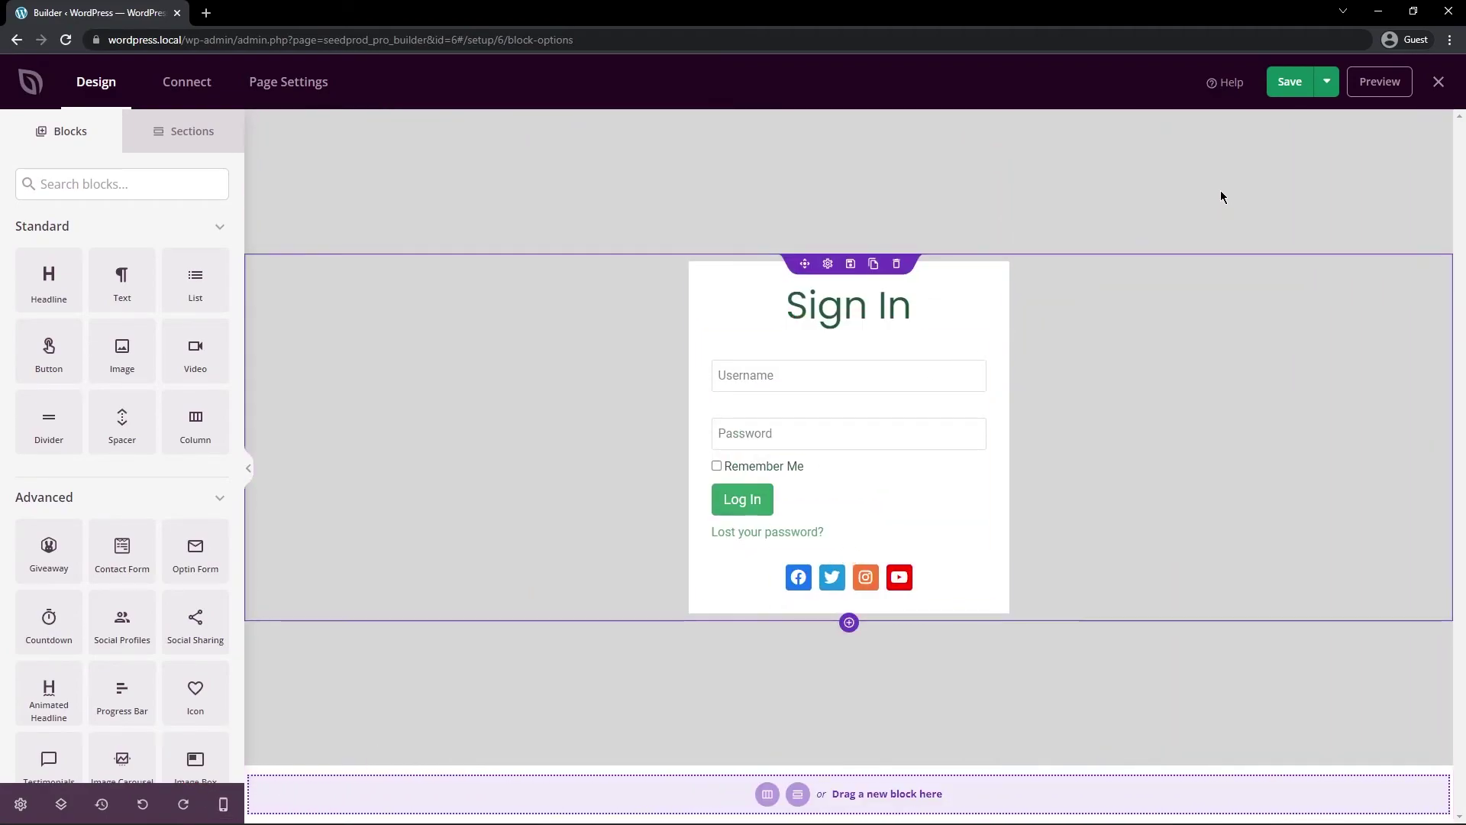
click(1292, 88)
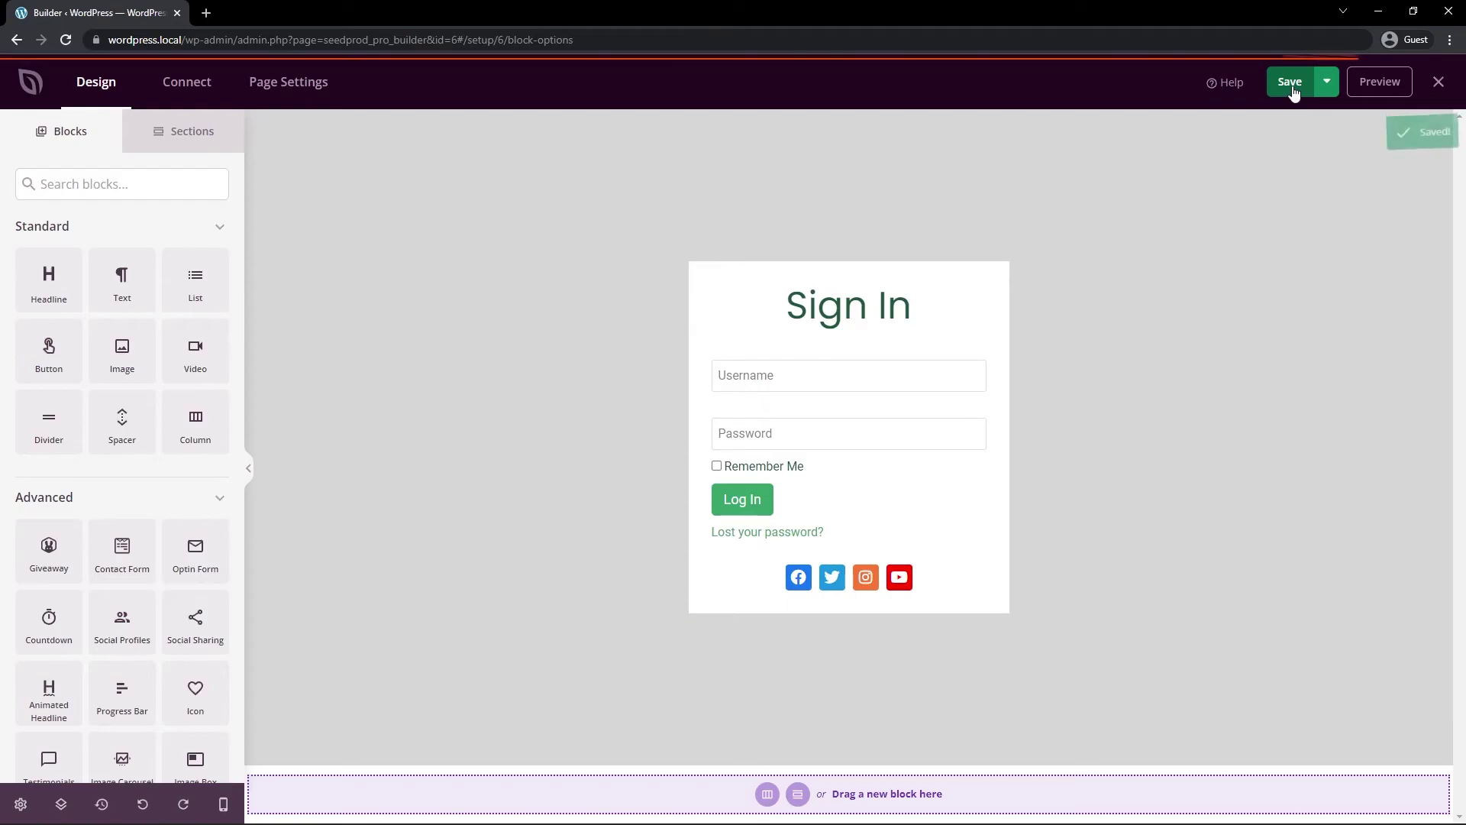
click(1327, 90)
click(1312, 120)
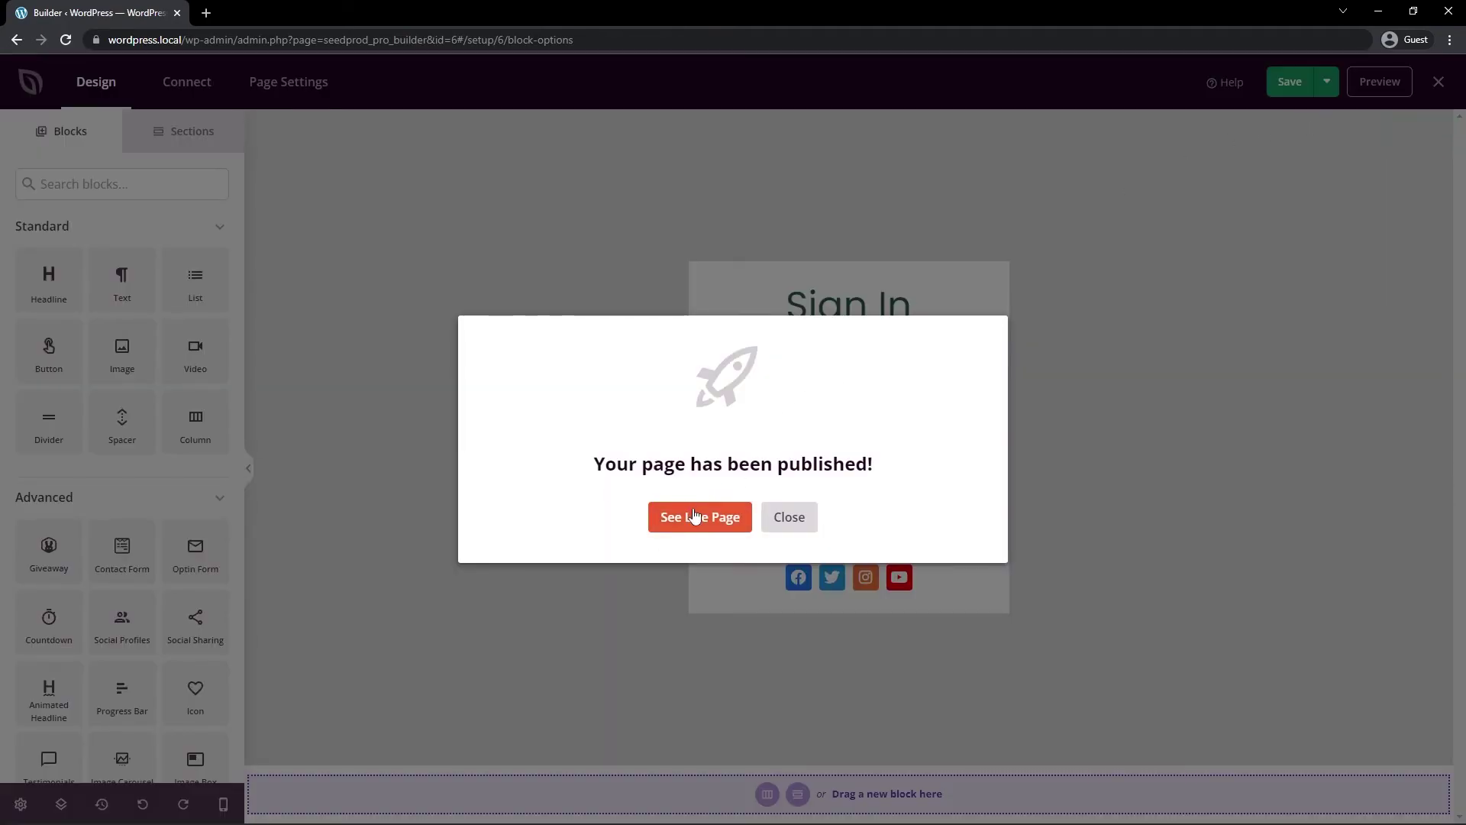
click(807, 522)
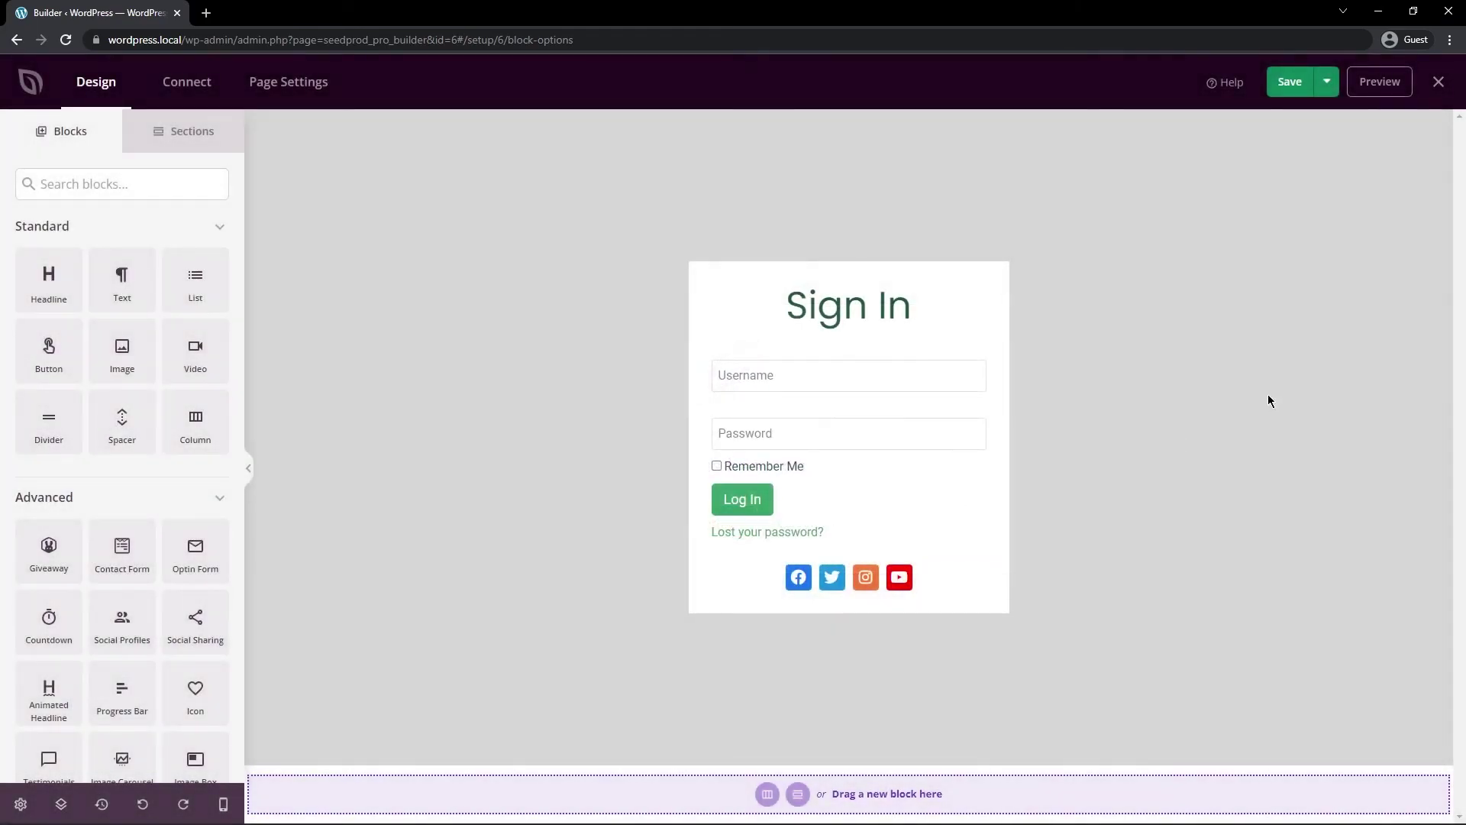
Step: Exit the builder and switch the Login Page to Active
click(1438, 82)
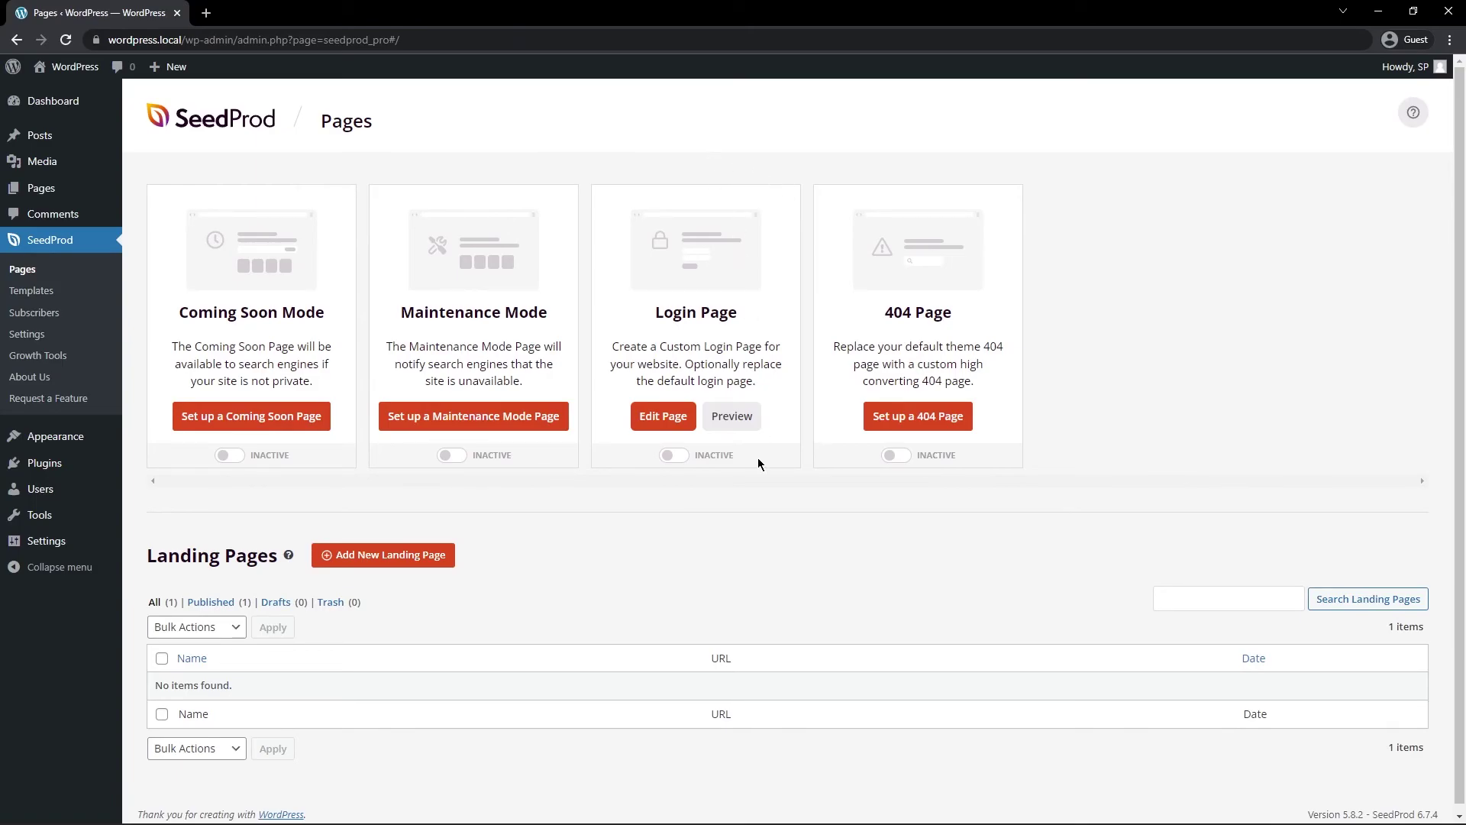
click(670, 458)
Step: Preview the live /sign-in page in a new tab and log out to reveal its login form
click(731, 415)
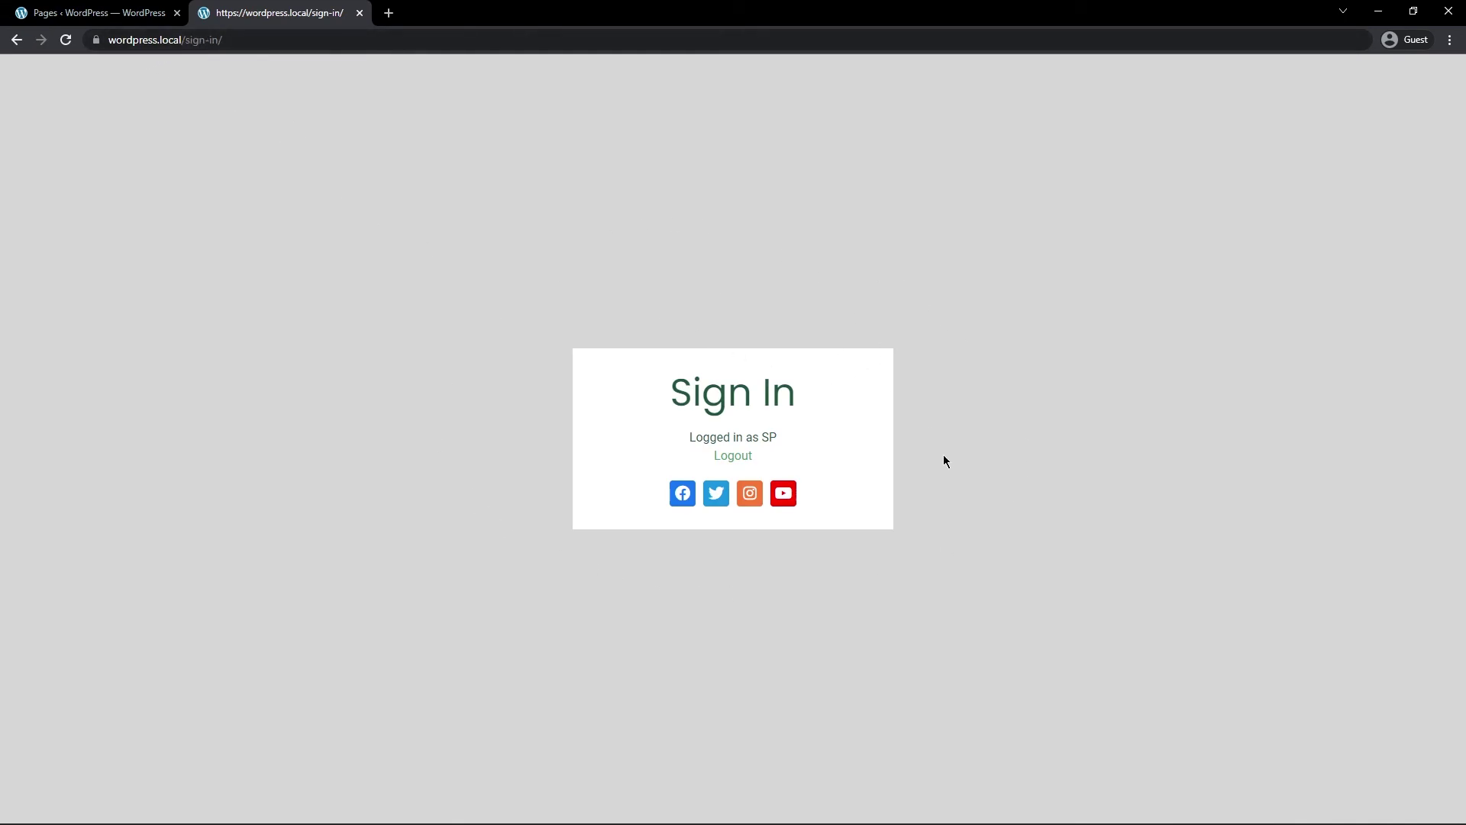
drag(744, 437, 986, 465)
click(986, 465)
click(731, 456)
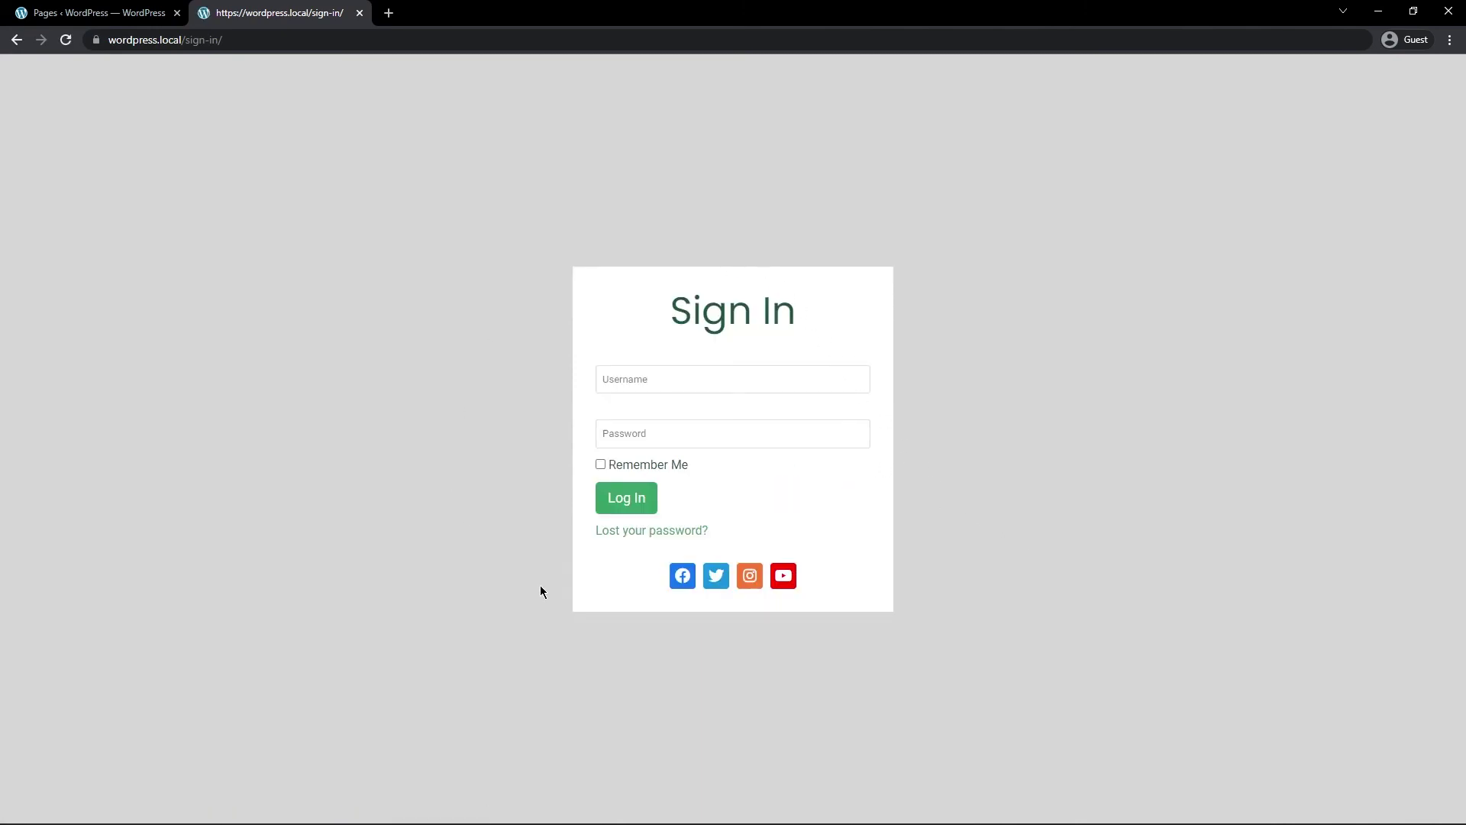